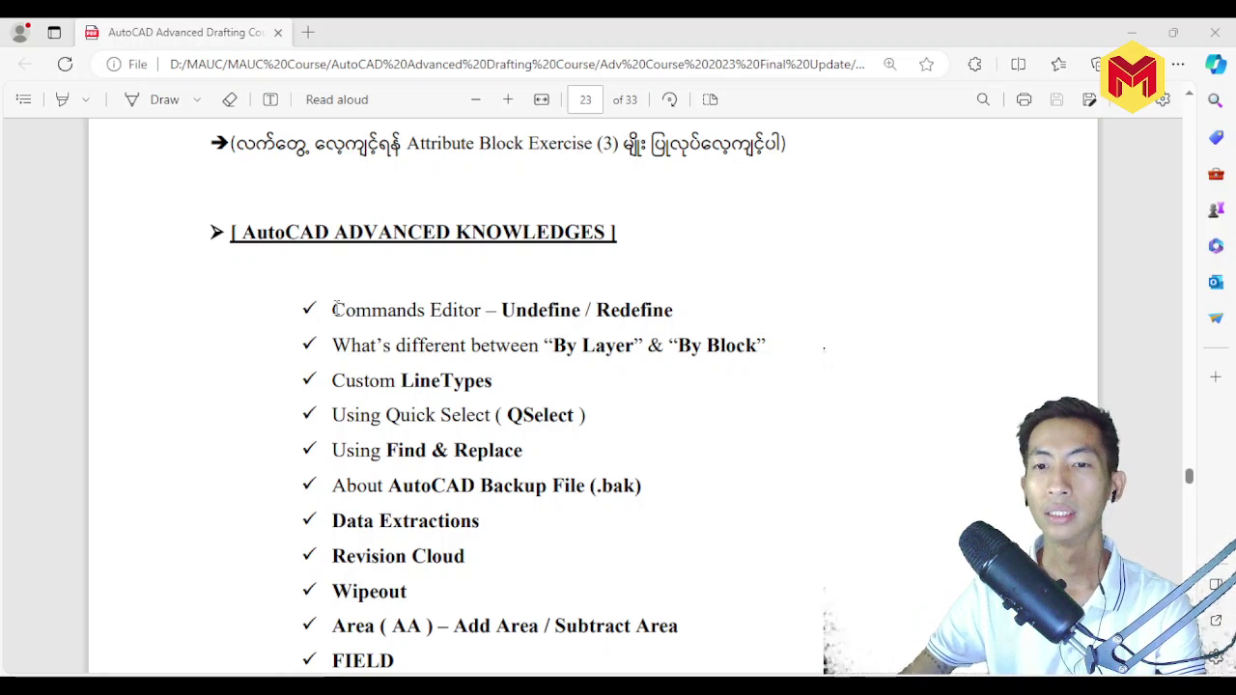
Step: Review the Commands Editor – Undefine / Redefine topic in the course PDF and return to the AutoCAD drawing
drag(333, 309, 483, 309)
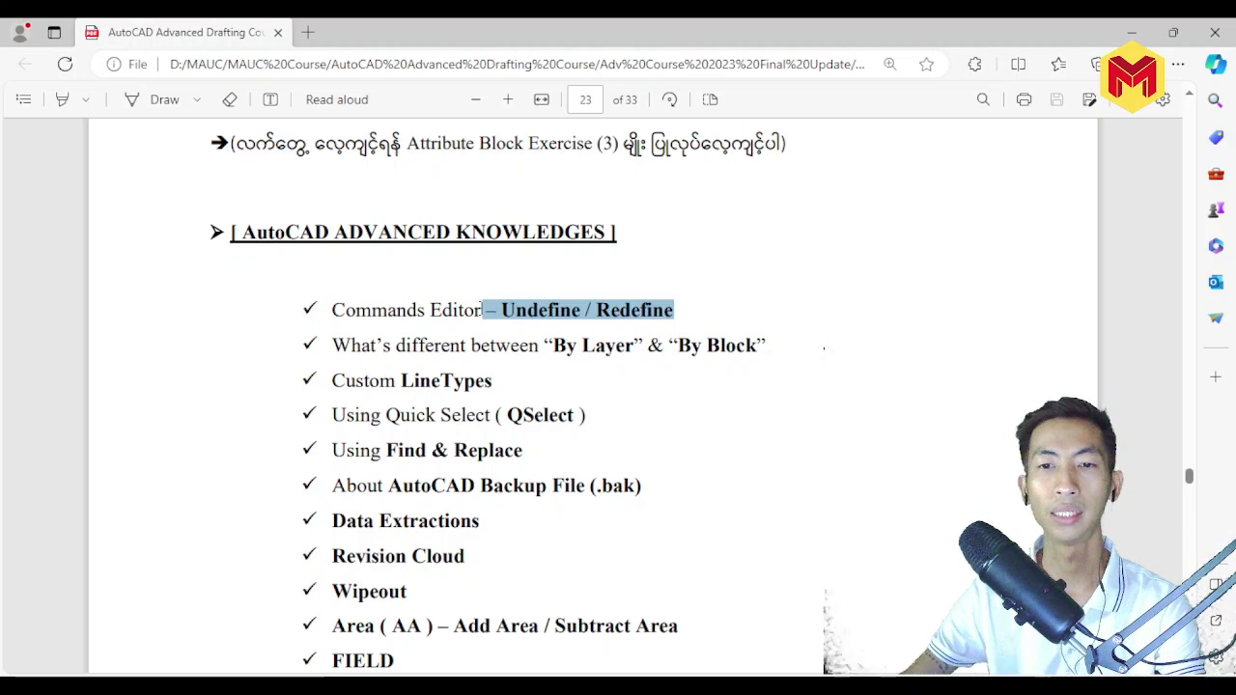
click(741, 338)
click(1134, 32)
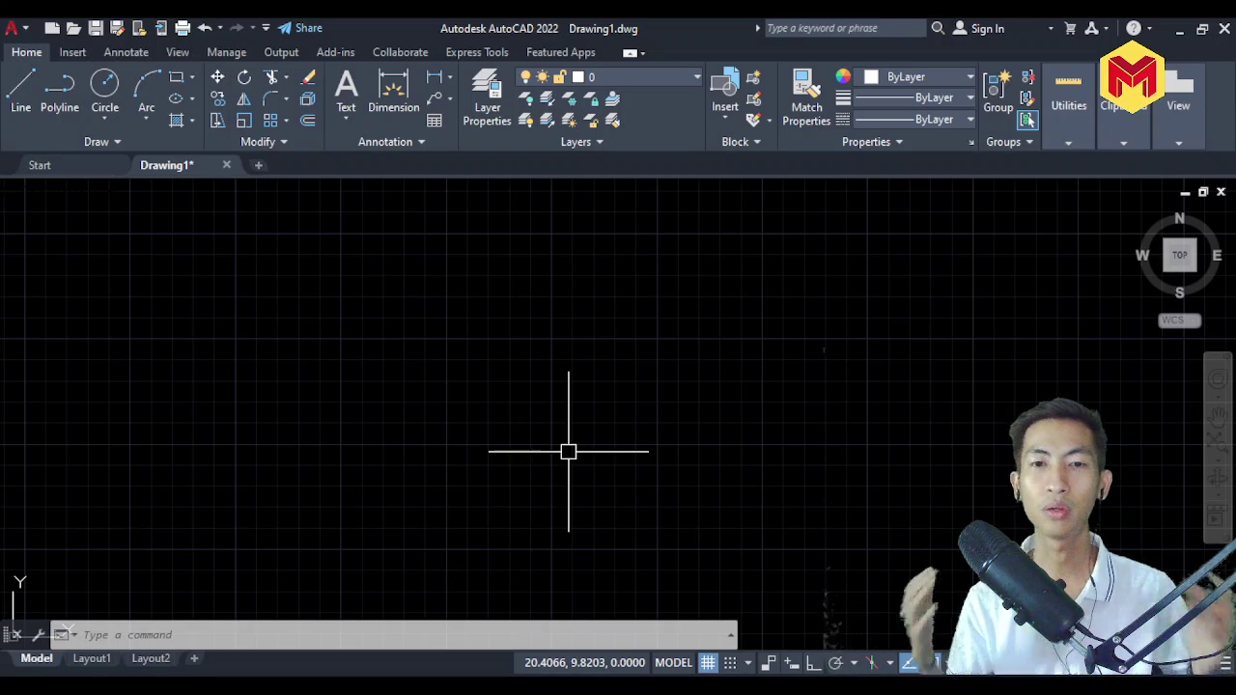
click(327, 685)
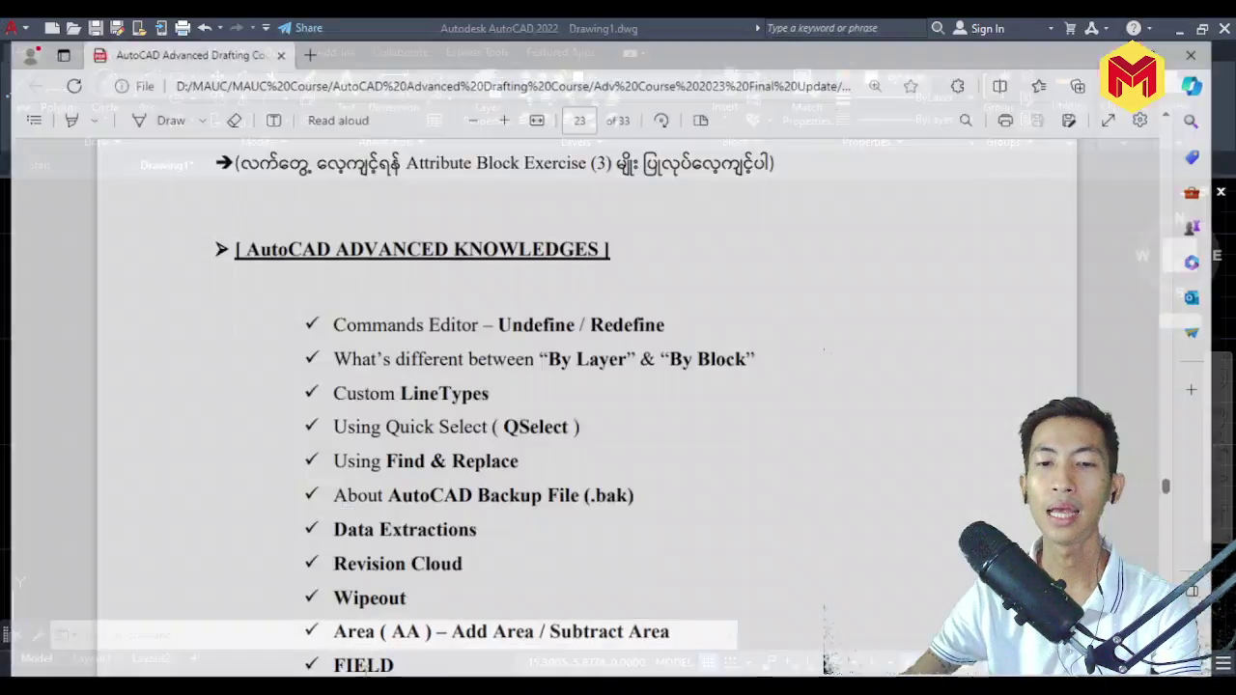
drag(502, 311, 591, 311)
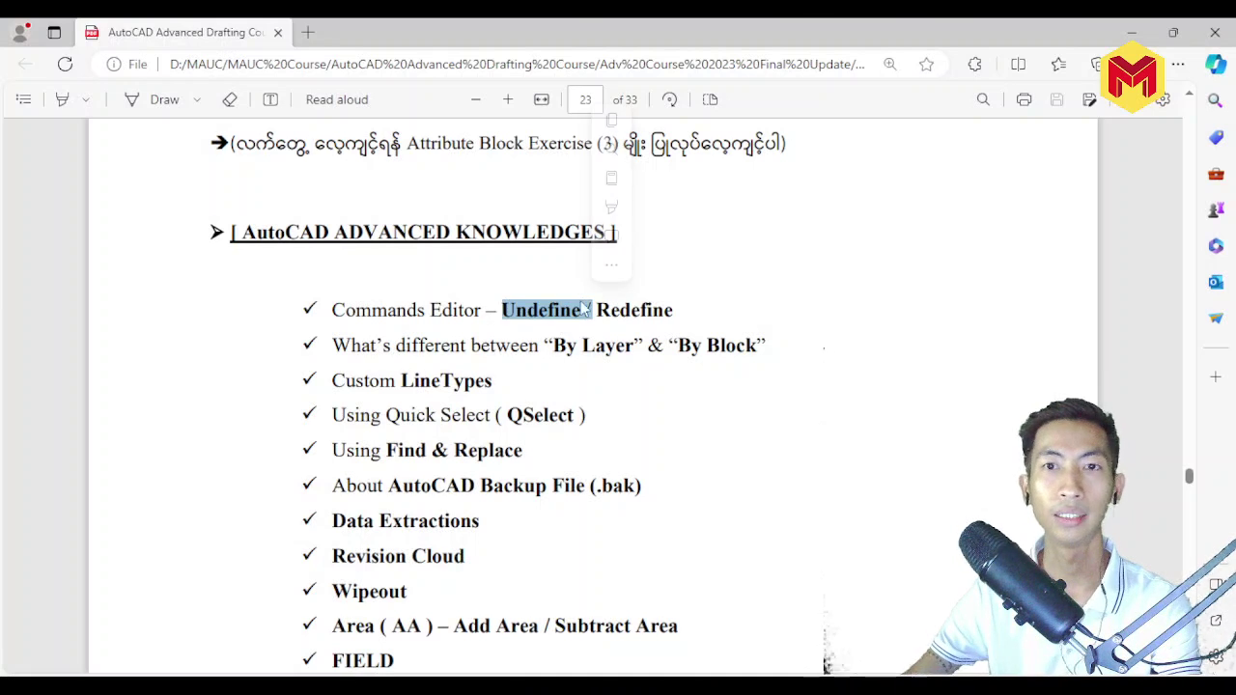
click(854, 377)
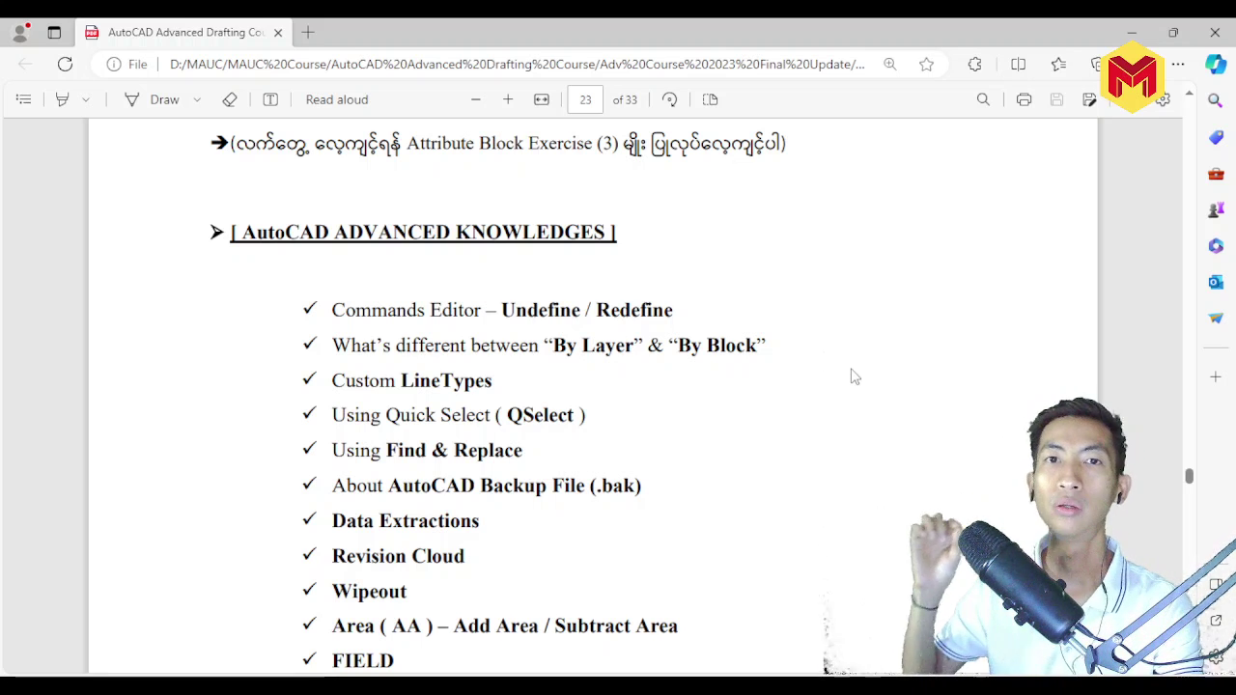
click(1133, 34)
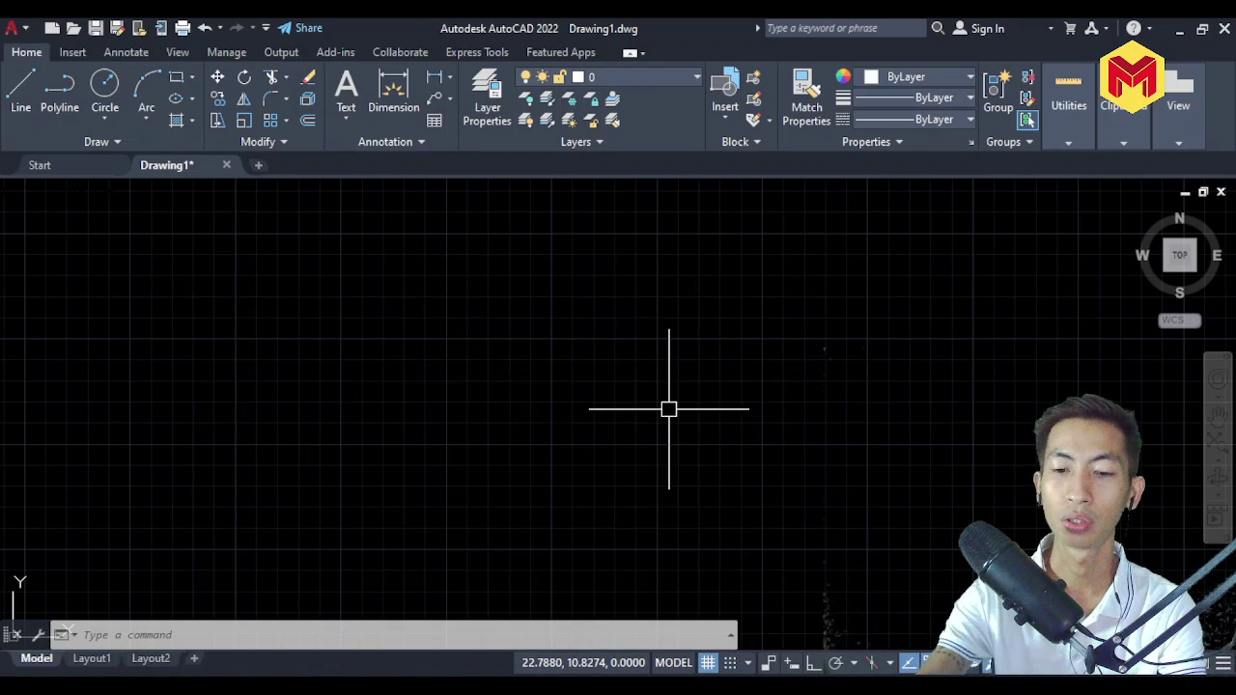
text(undefine)
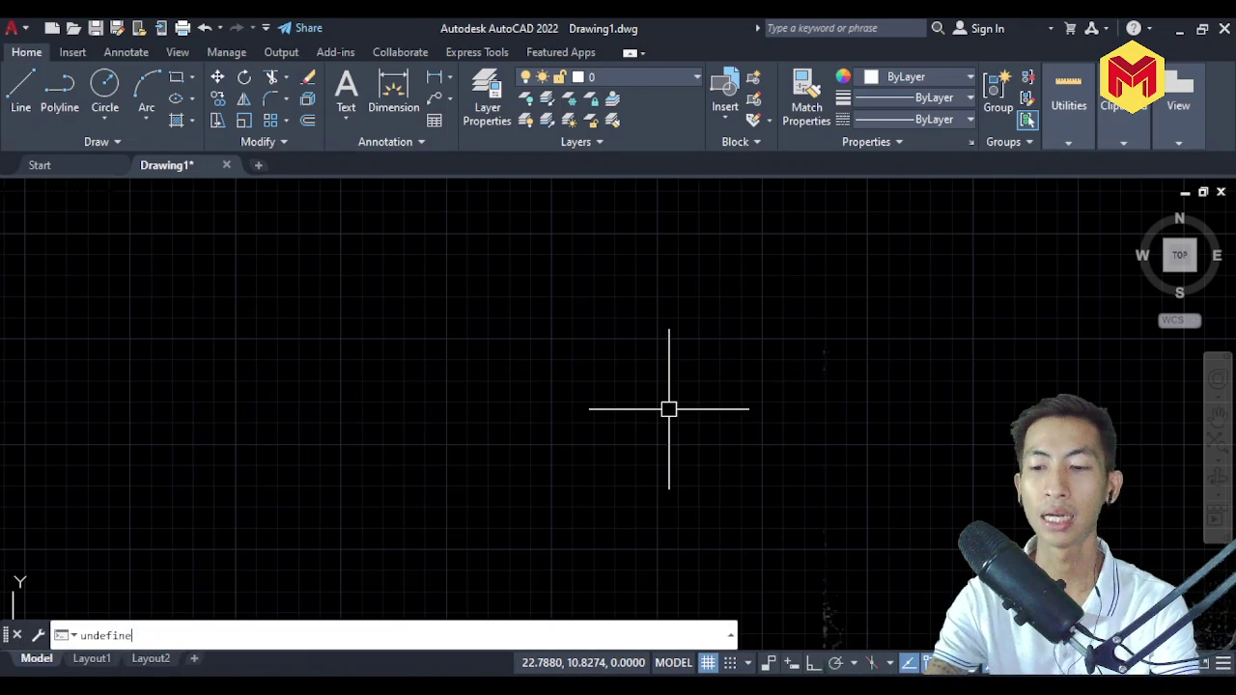
key(Return)
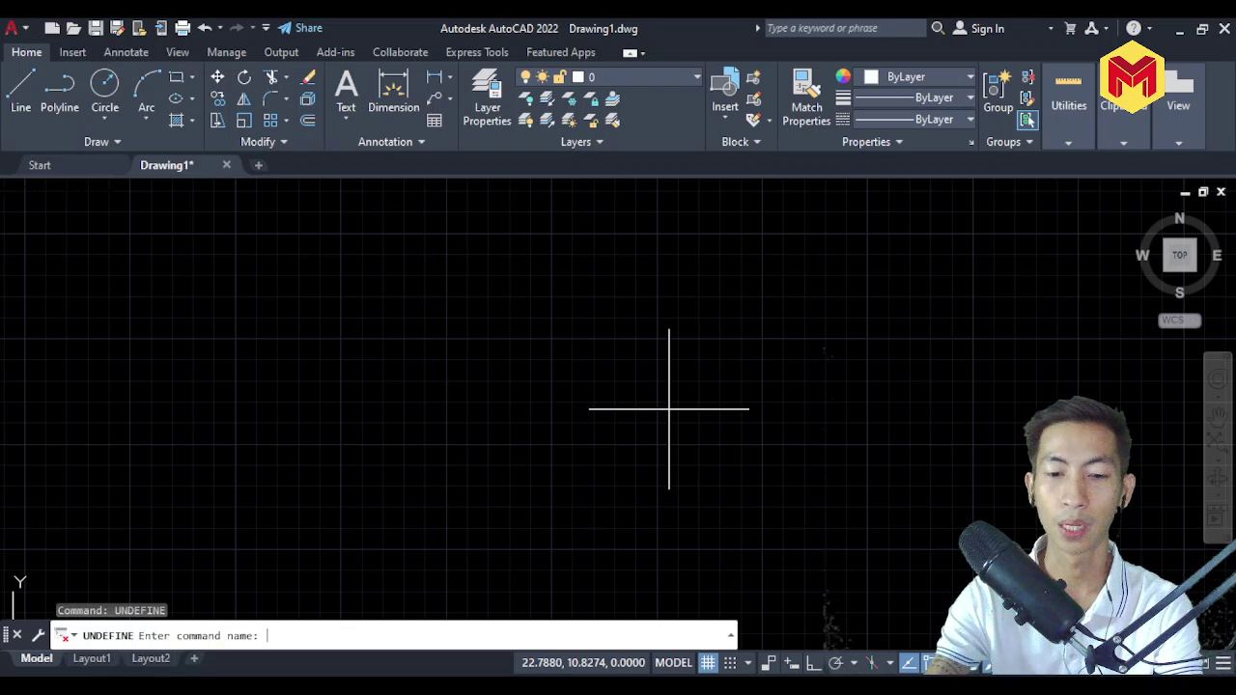
text(circle)
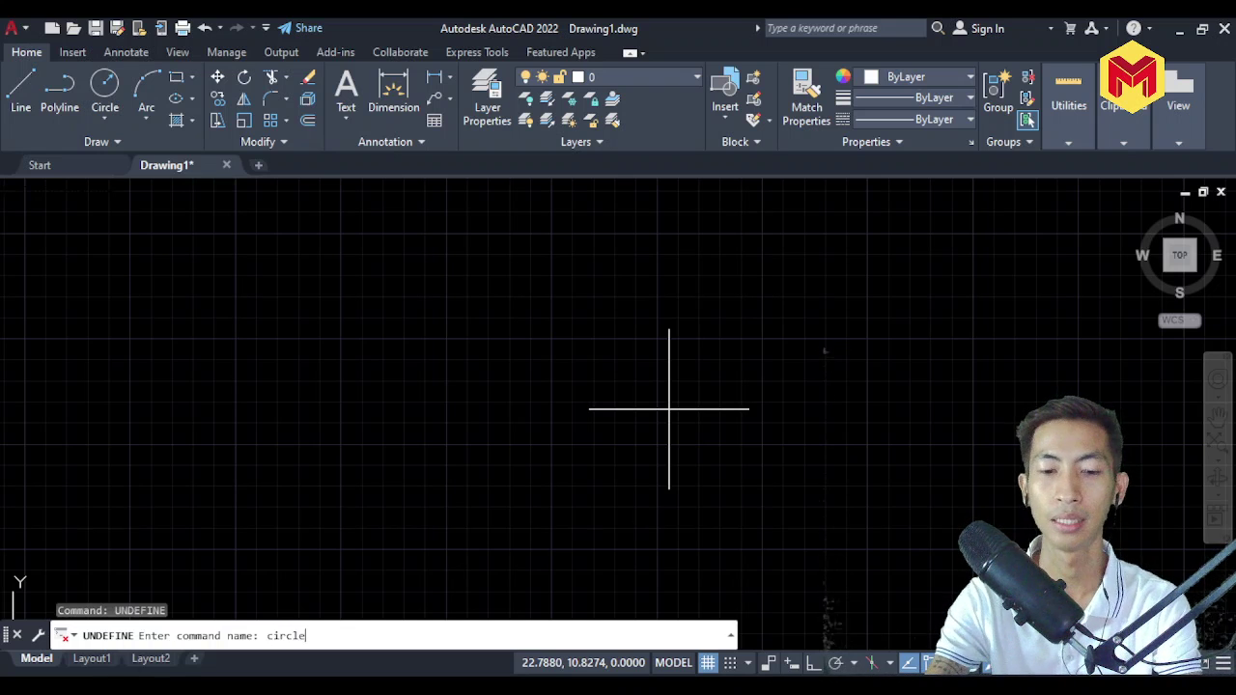
key(Escape)
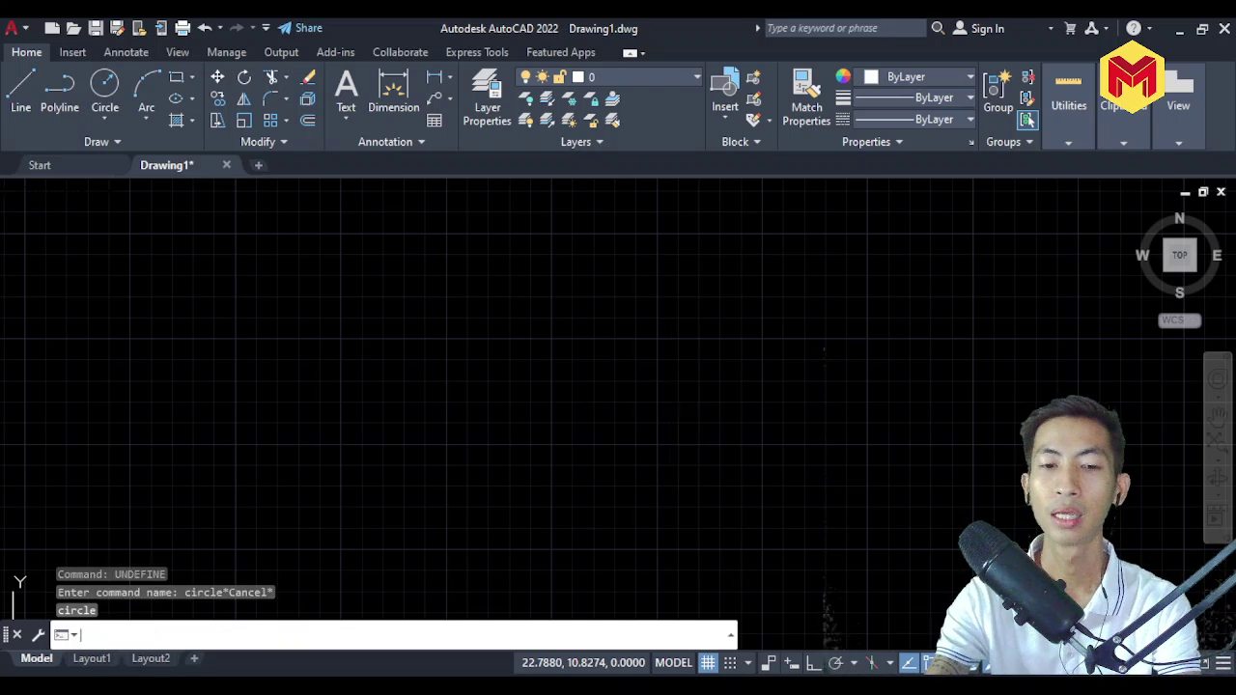
key(Escape)
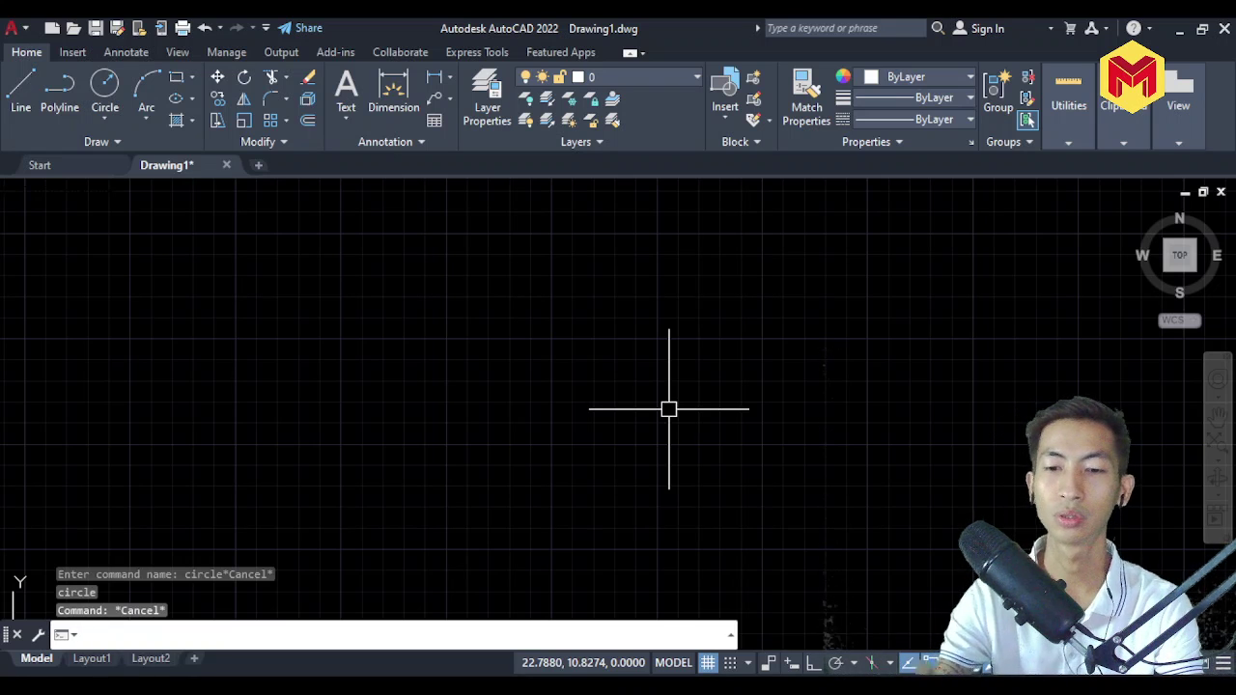
Step: Undefine the built-in CIRCLE command
text(undefine)
key(Return)
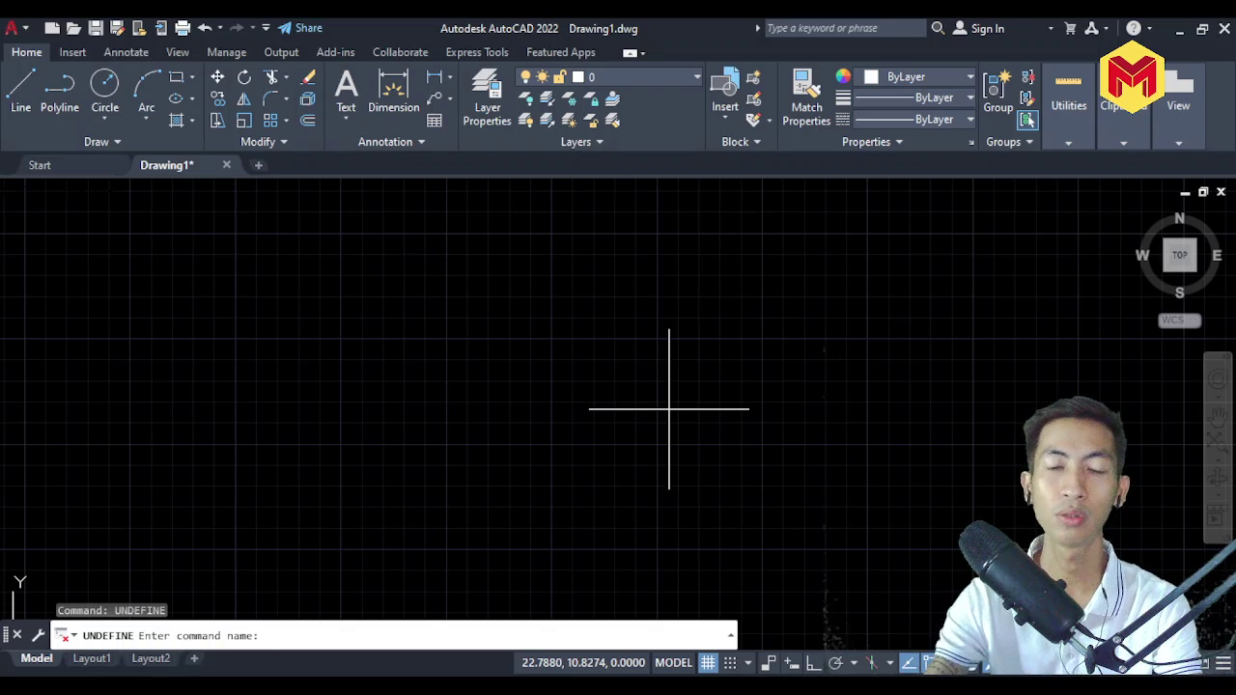
text(cir)
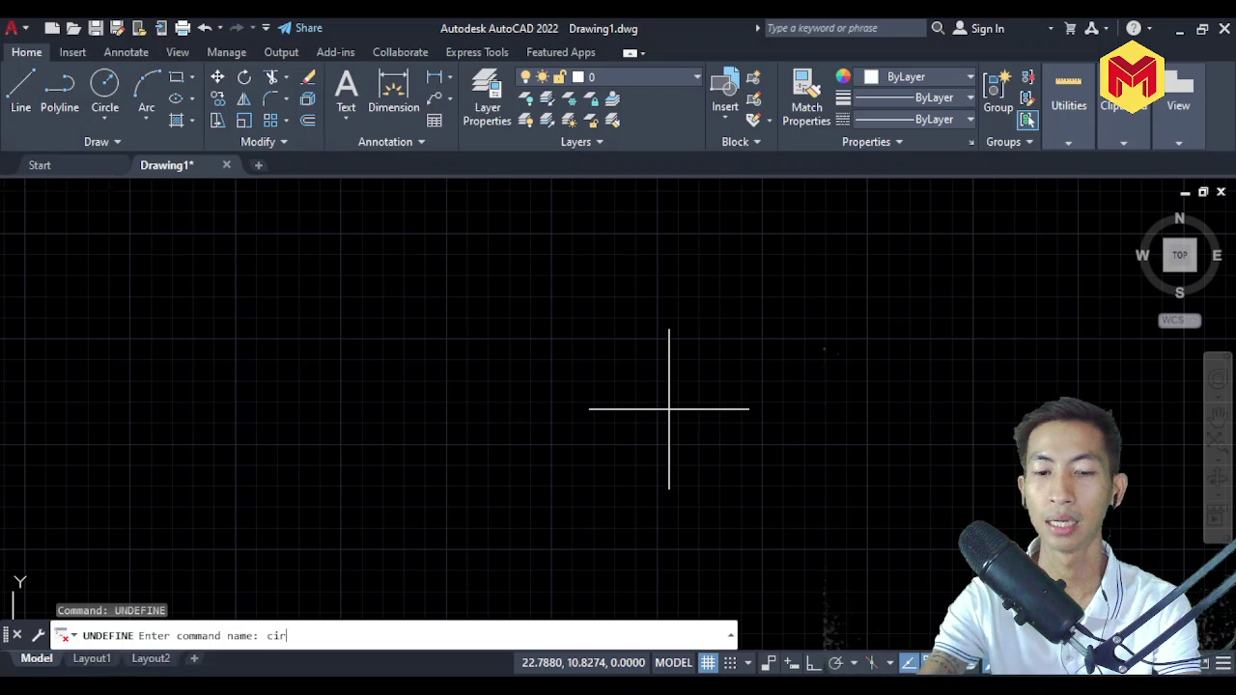
text(cle)
key(Return)
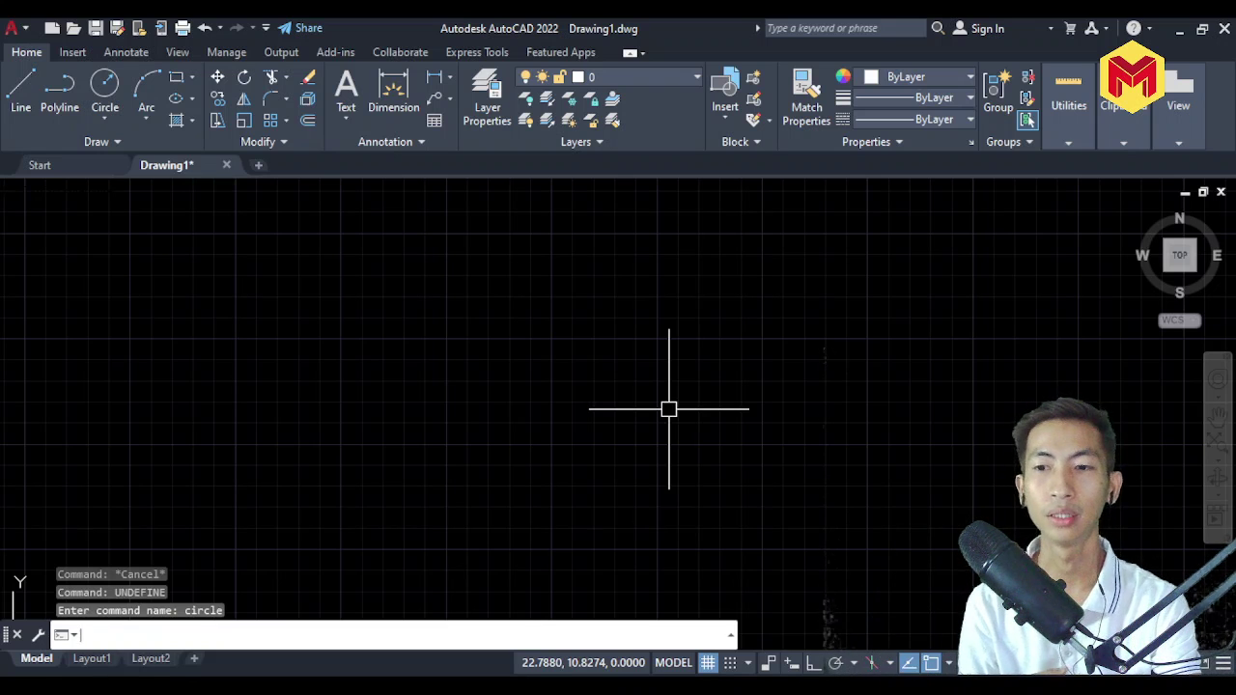
Step: Test starting the Circle command by its name, and start Copy for comparison, cancelling both prompts
text(circlerad)
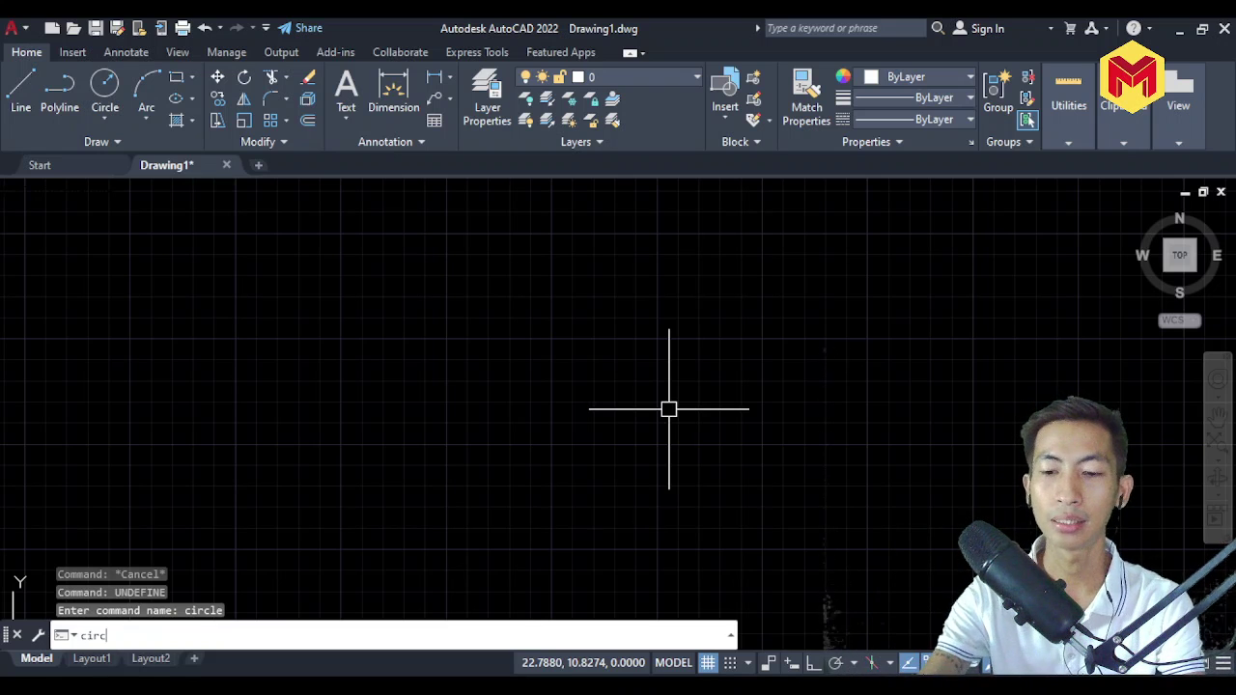
key(Return)
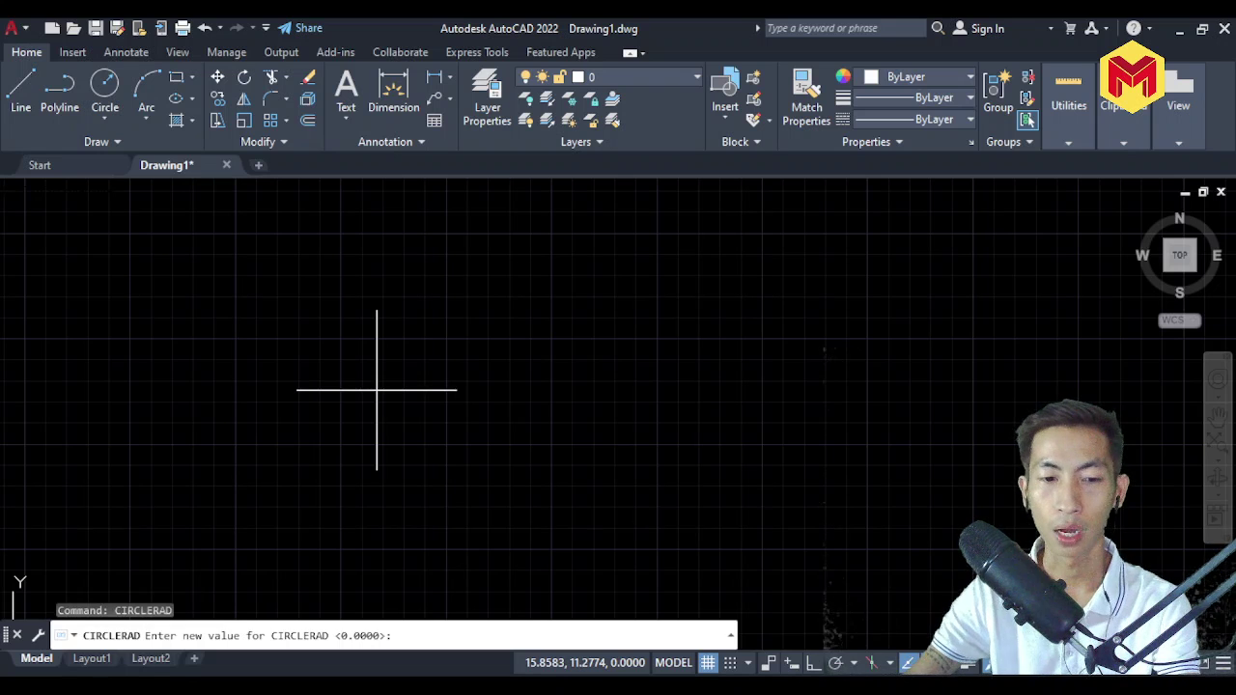
key(Escape)
text(co)
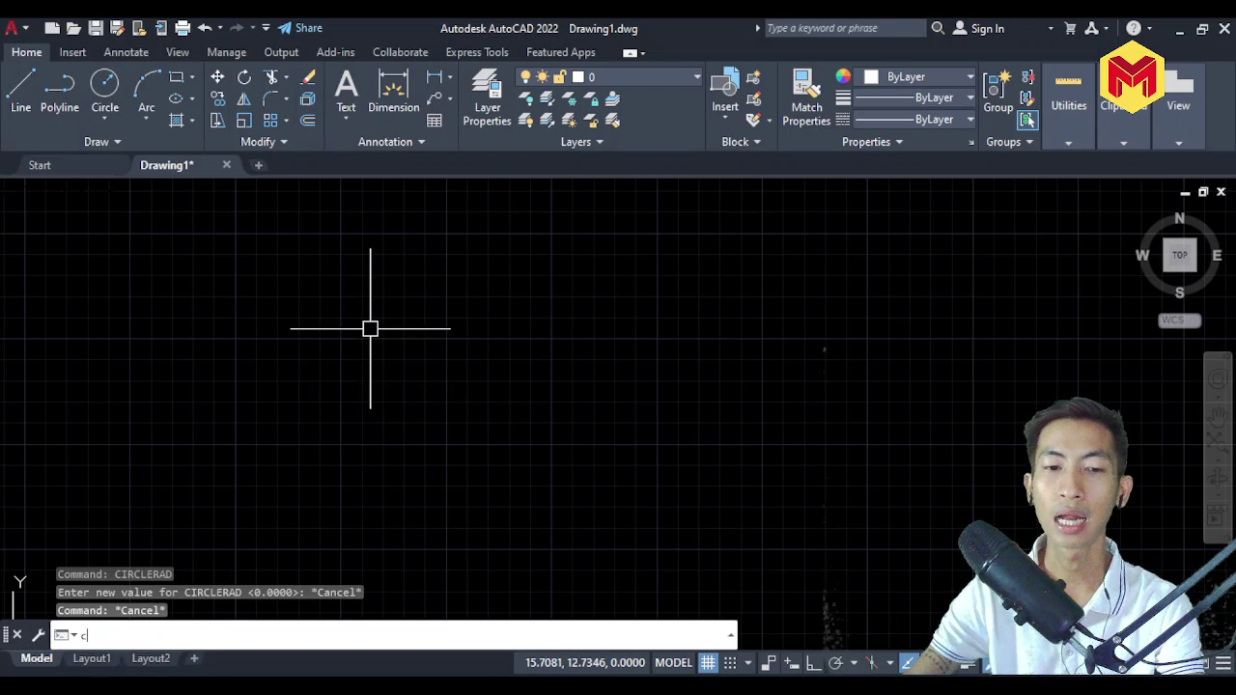
key(Return)
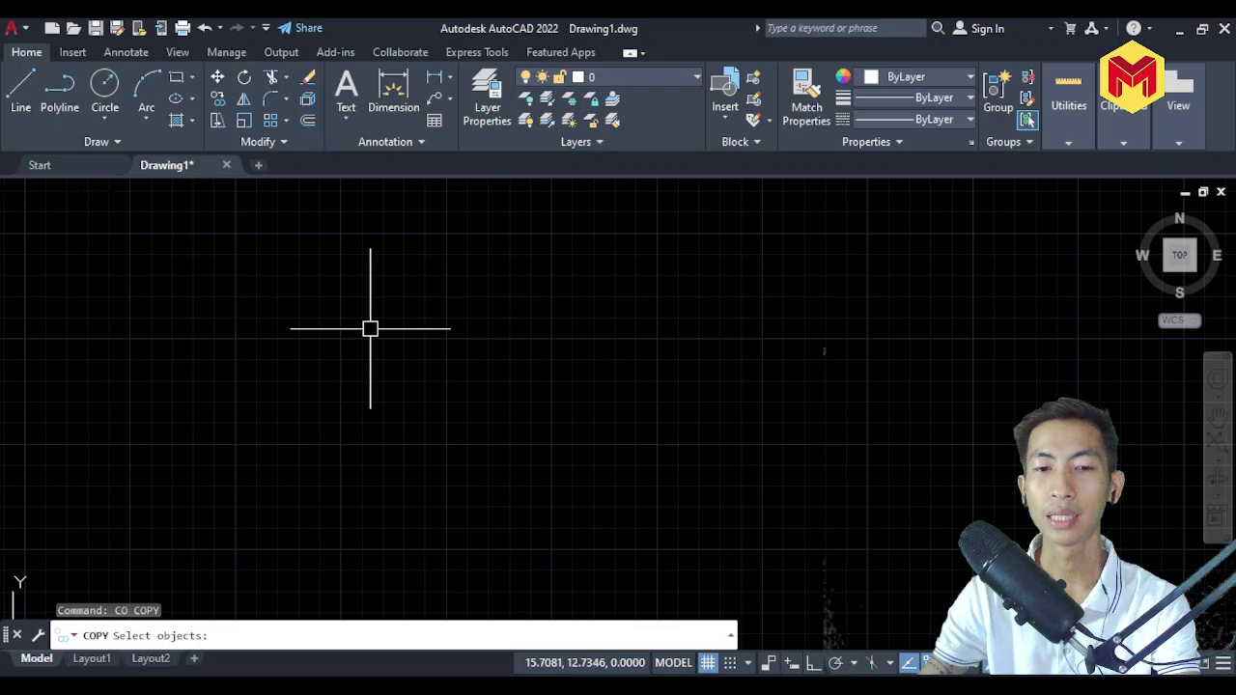
key(Escape)
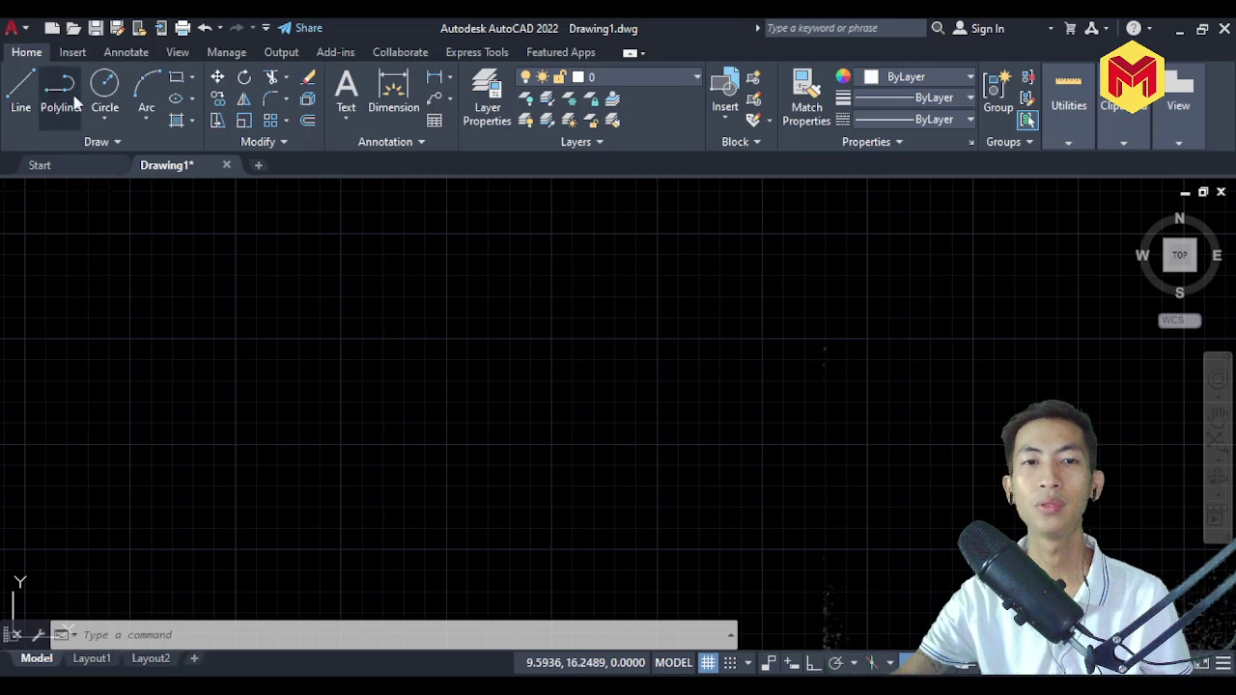
Step: Try to start the Circle tool with the Center, Radius and Center, Diameter methods
click(106, 117)
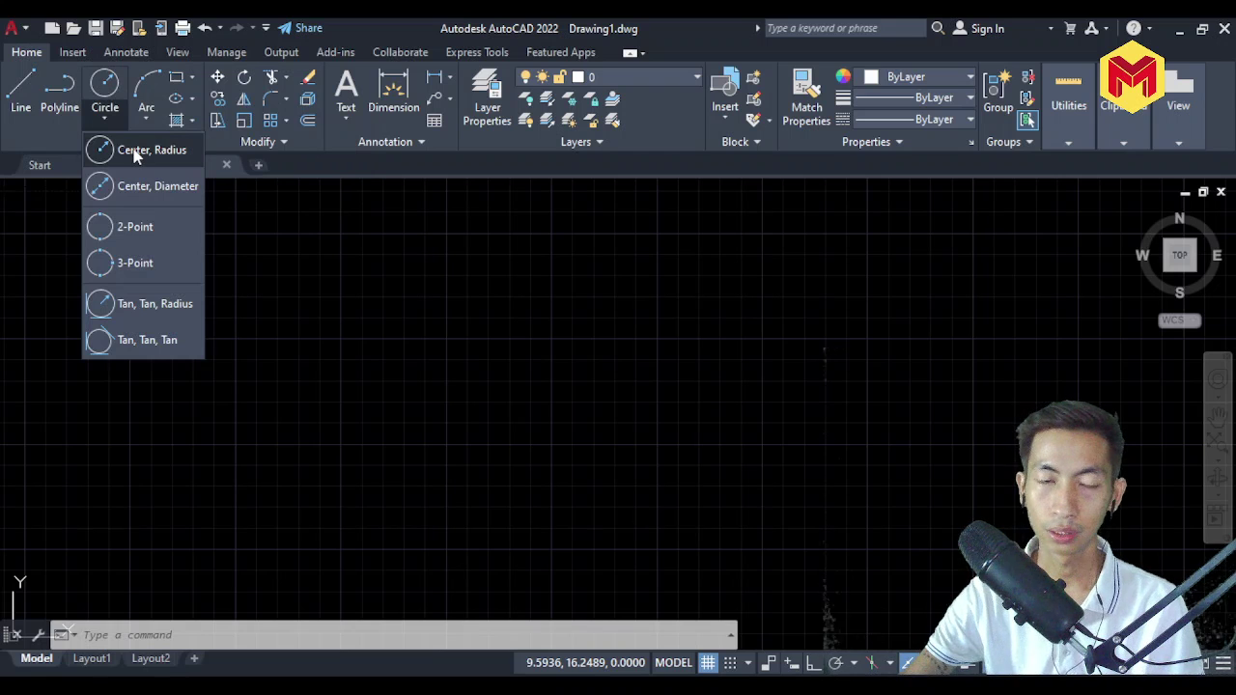
click(133, 153)
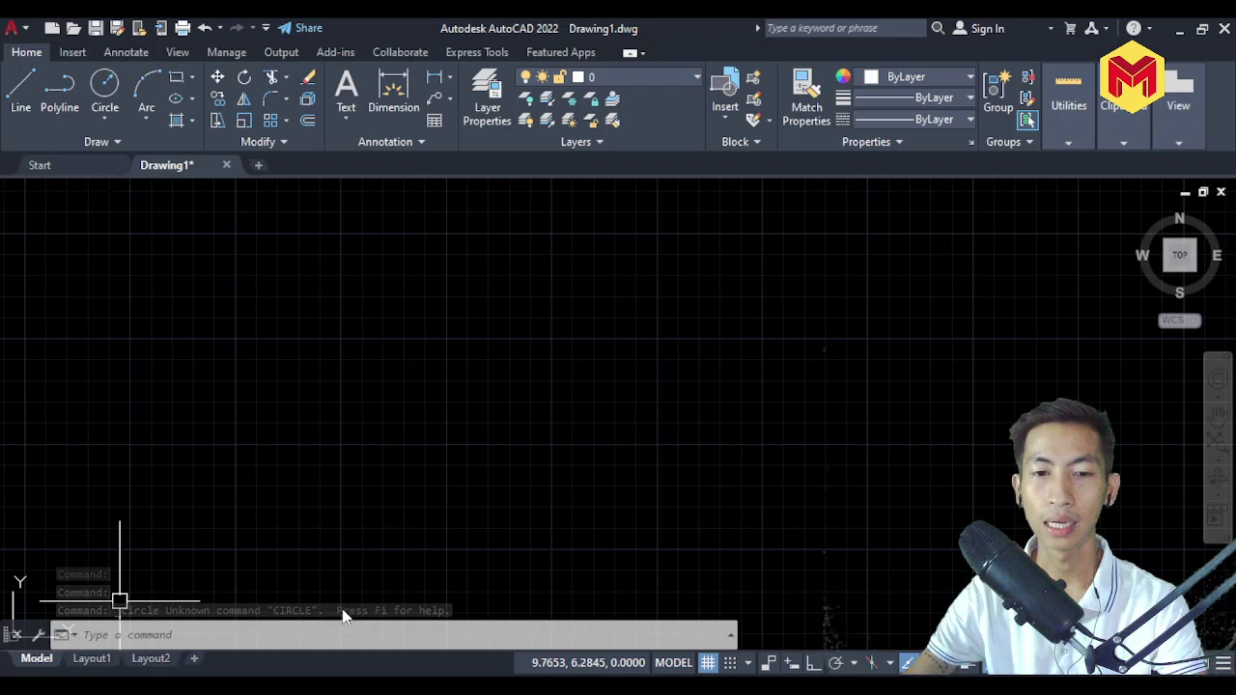
click(106, 120)
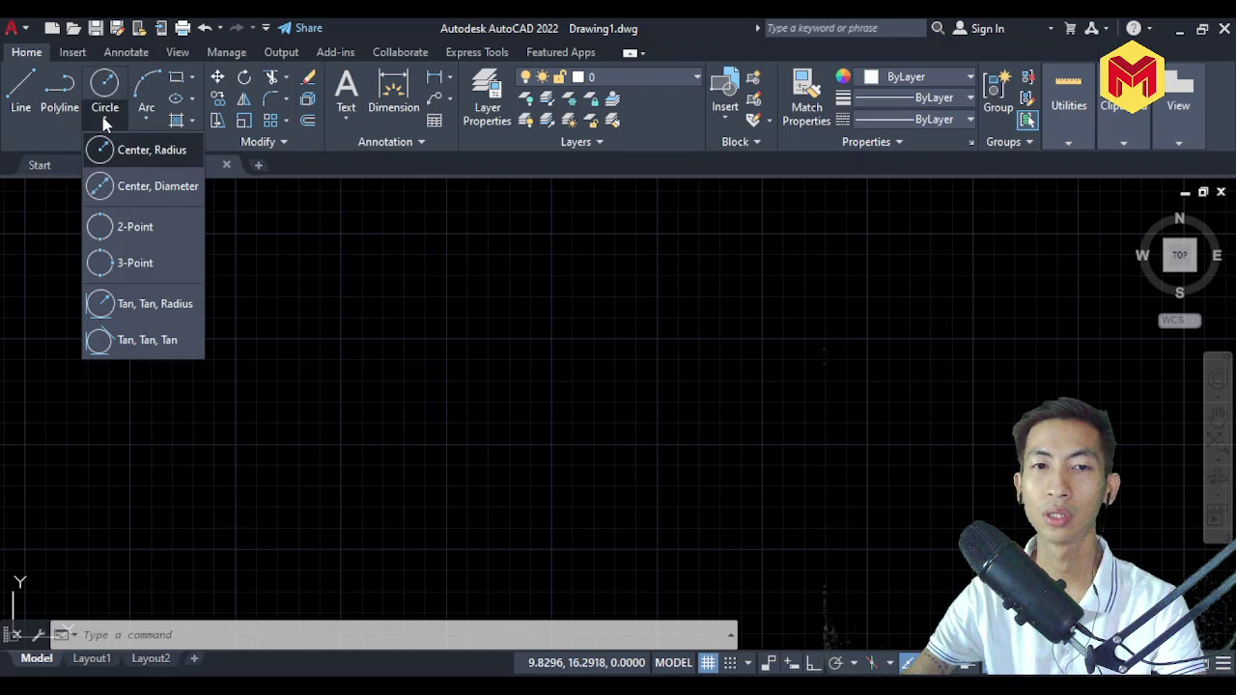
click(152, 186)
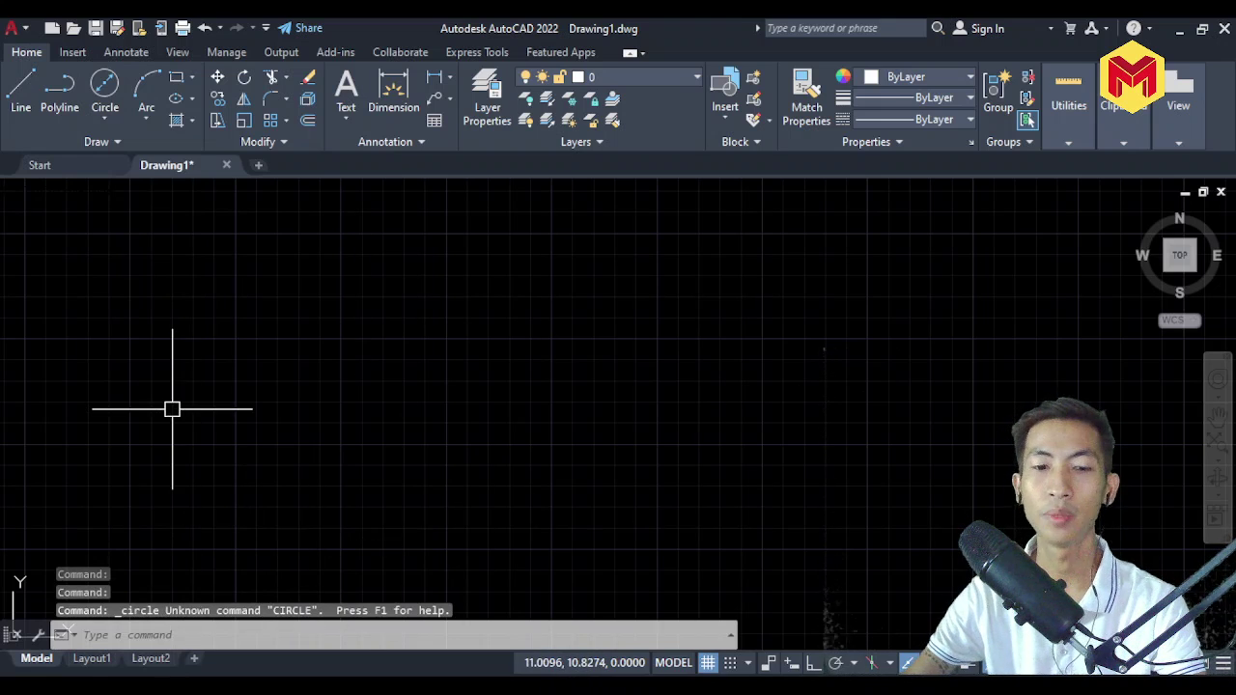
Step: Test the Circle command again through its alias C and by its full name, dismissing any dialog or prompt
text(c)
key(Return)
text(d)
key(Return)
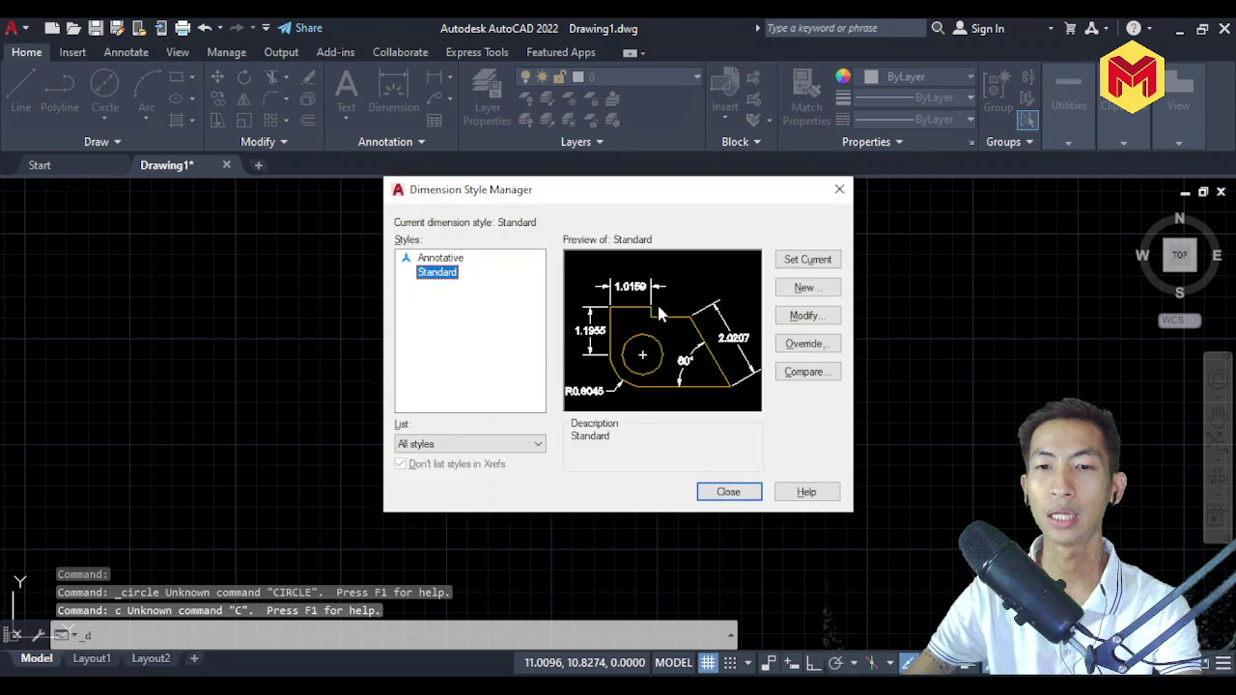
key(Escape)
key(Escape)
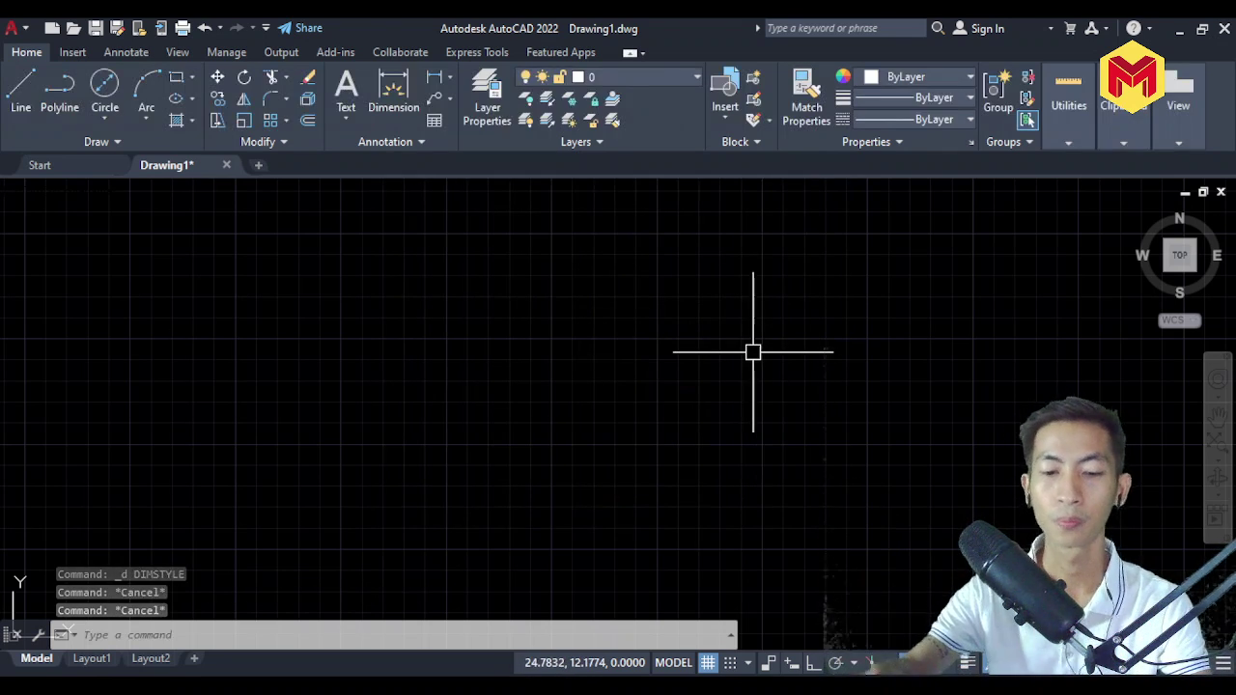
text(circlerad)
key(Return)
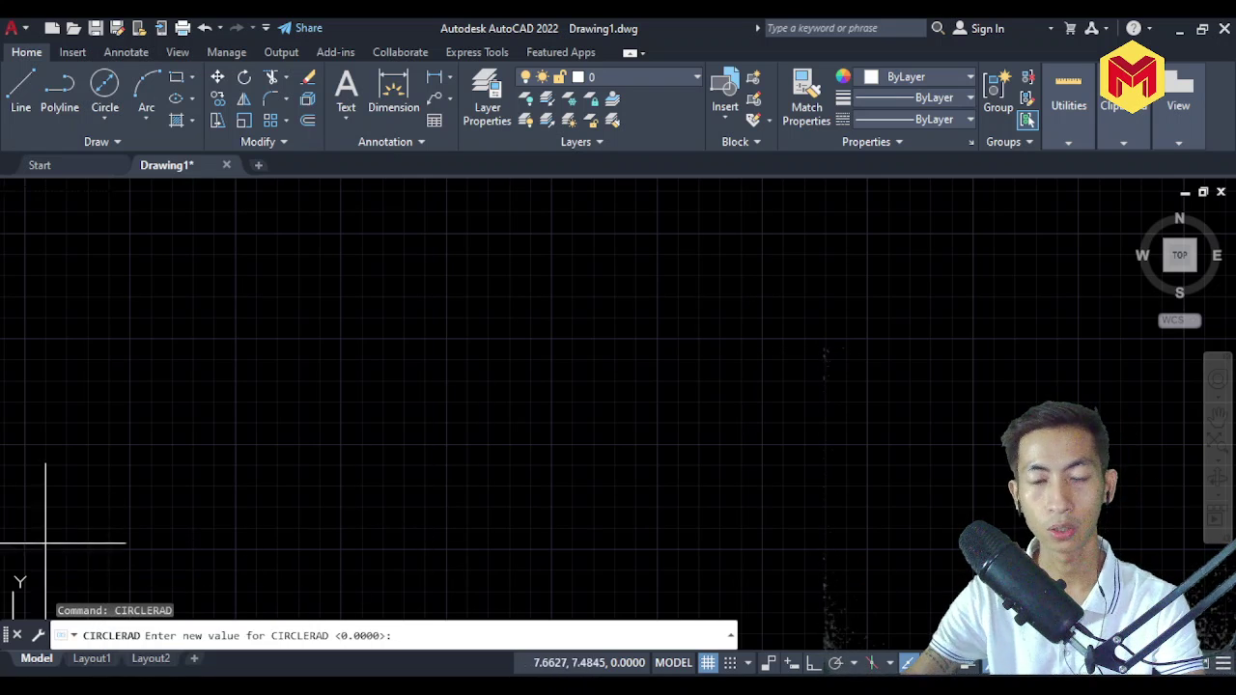
key(Escape)
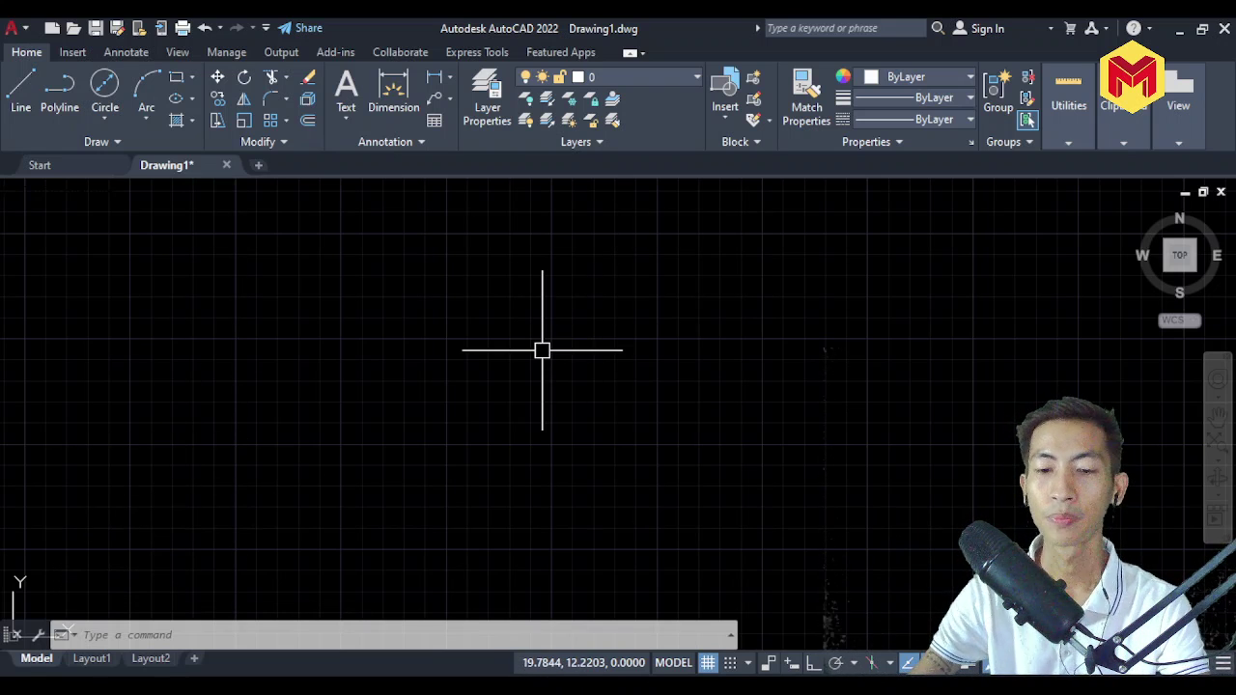
Step: Undefine the built-in LINE command
text(u)
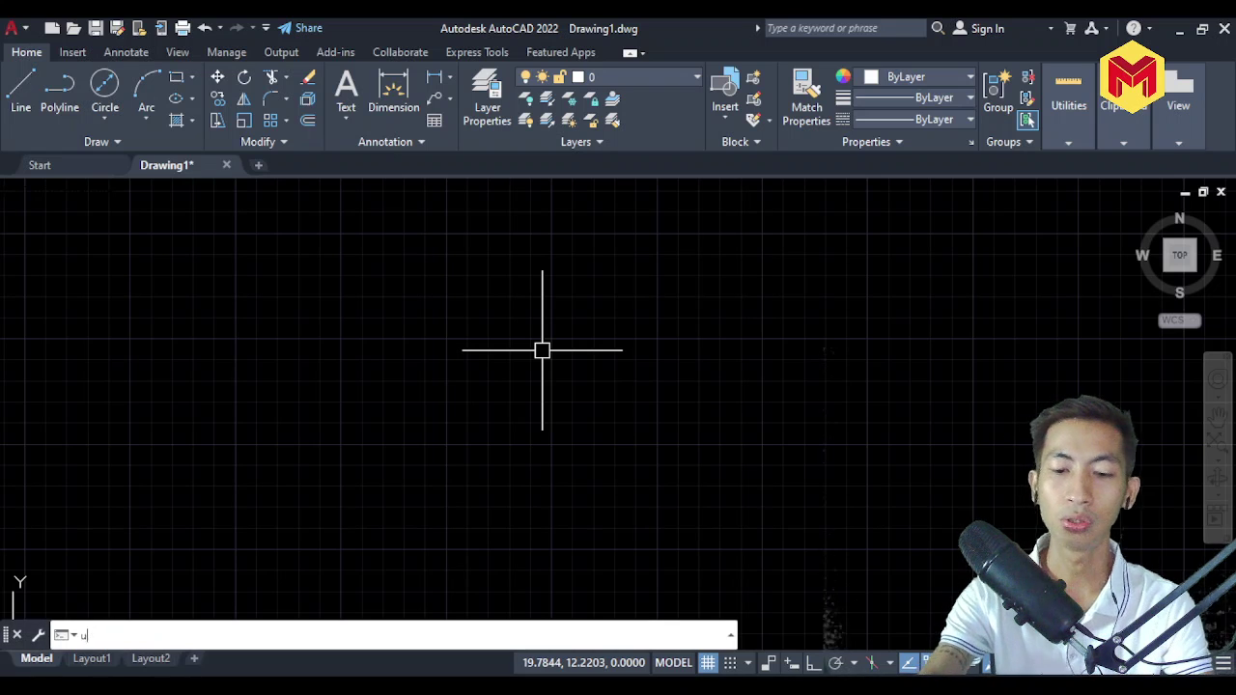
text(ndefine)
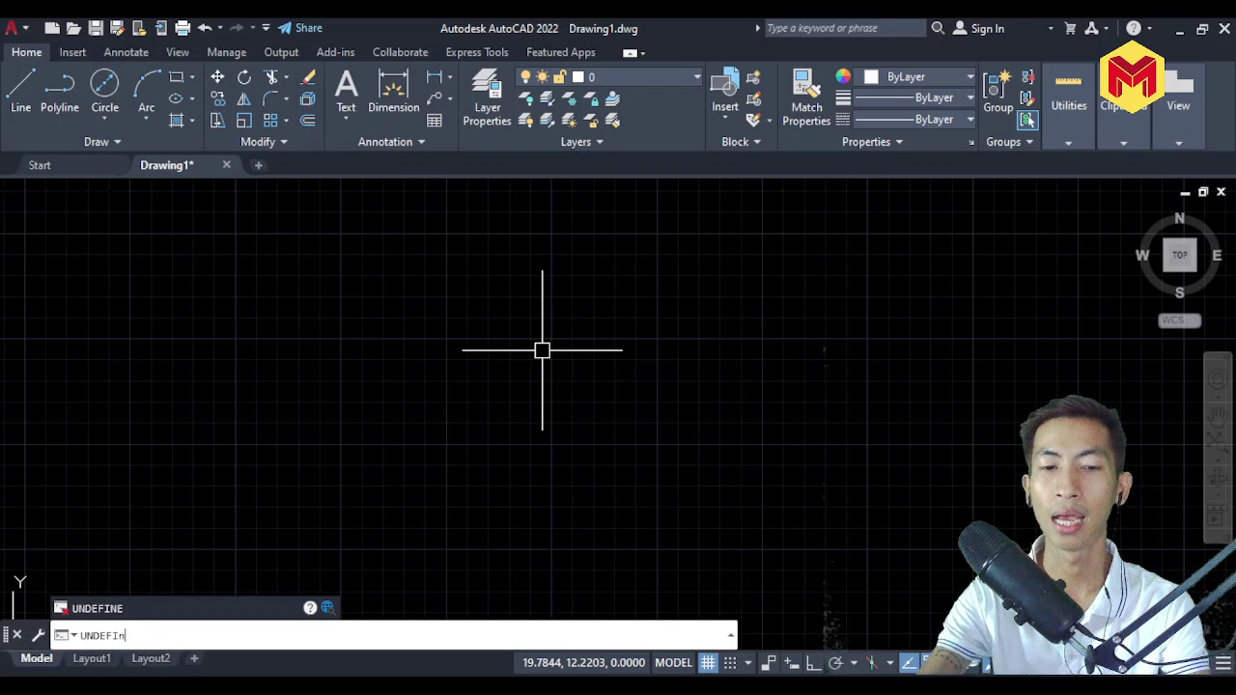
key(Return)
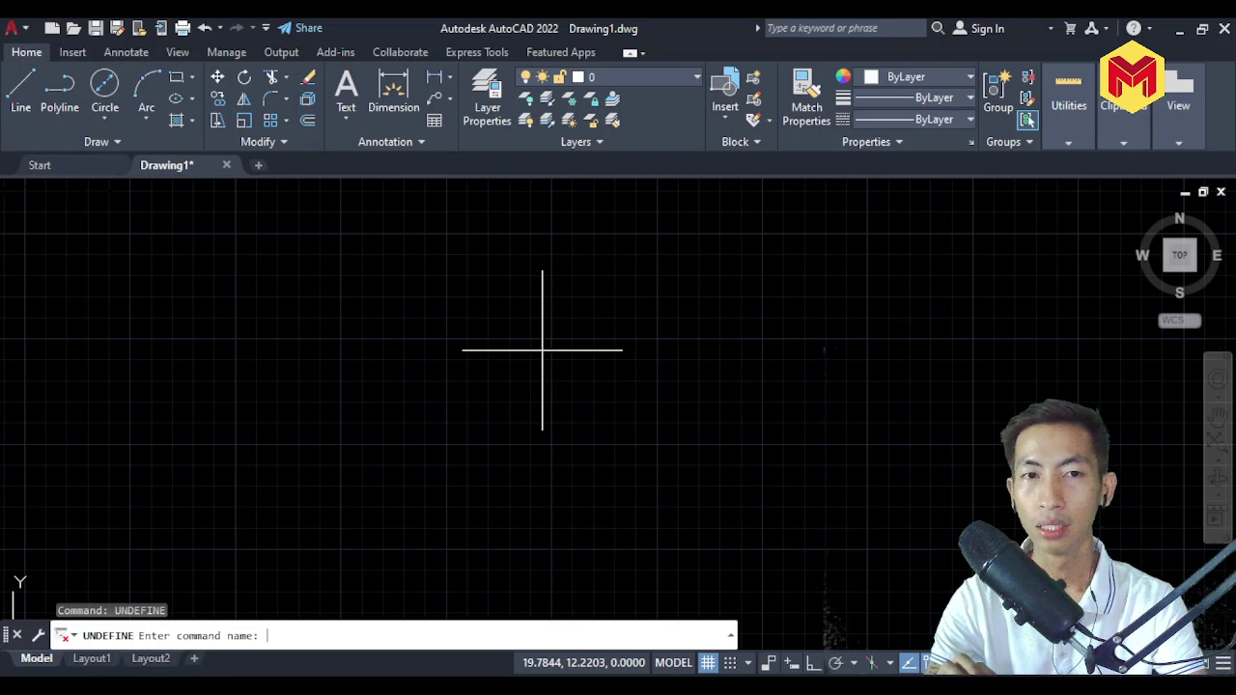
text(line)
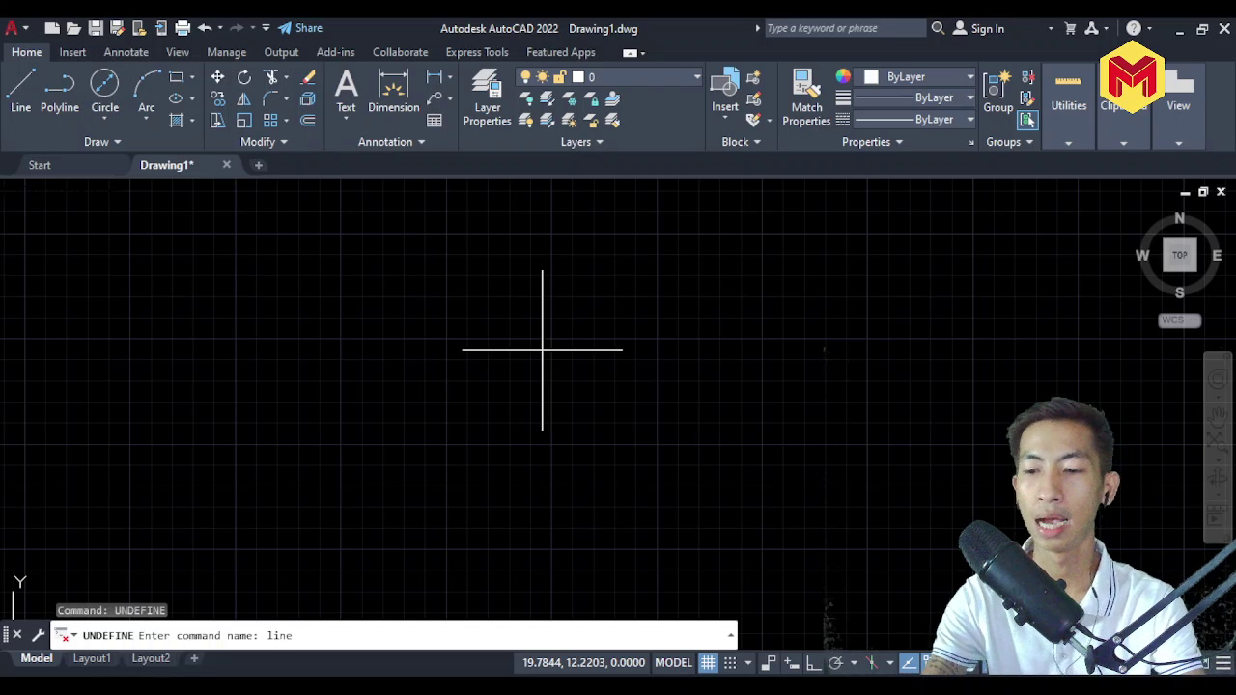
key(Return)
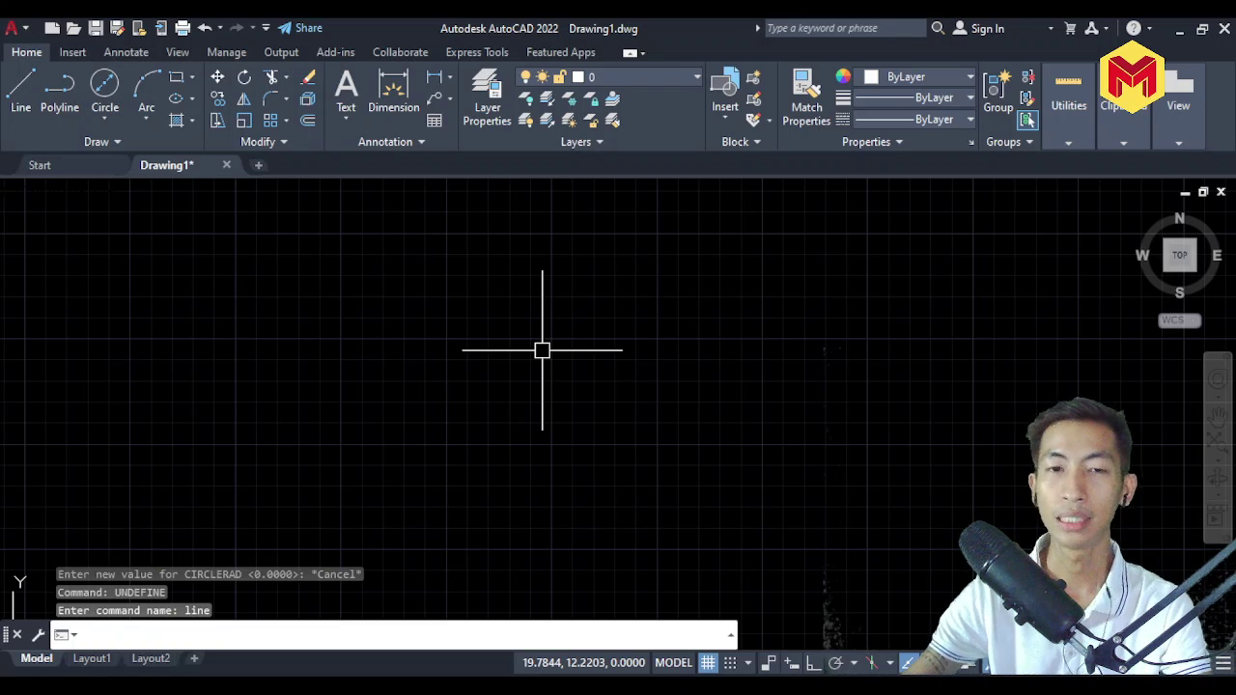
Step: Test the undefined LINE command through its Line tool, its full name and its alias L, cancelling any prompt
click(27, 107)
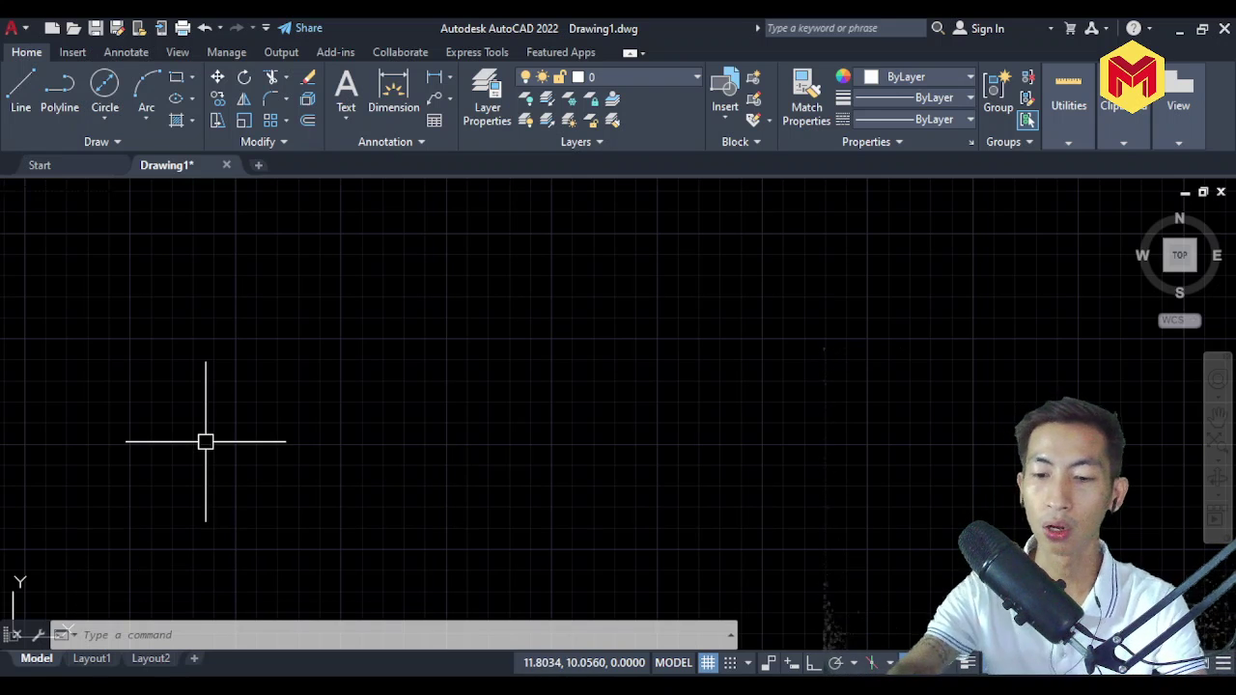
text(lin)
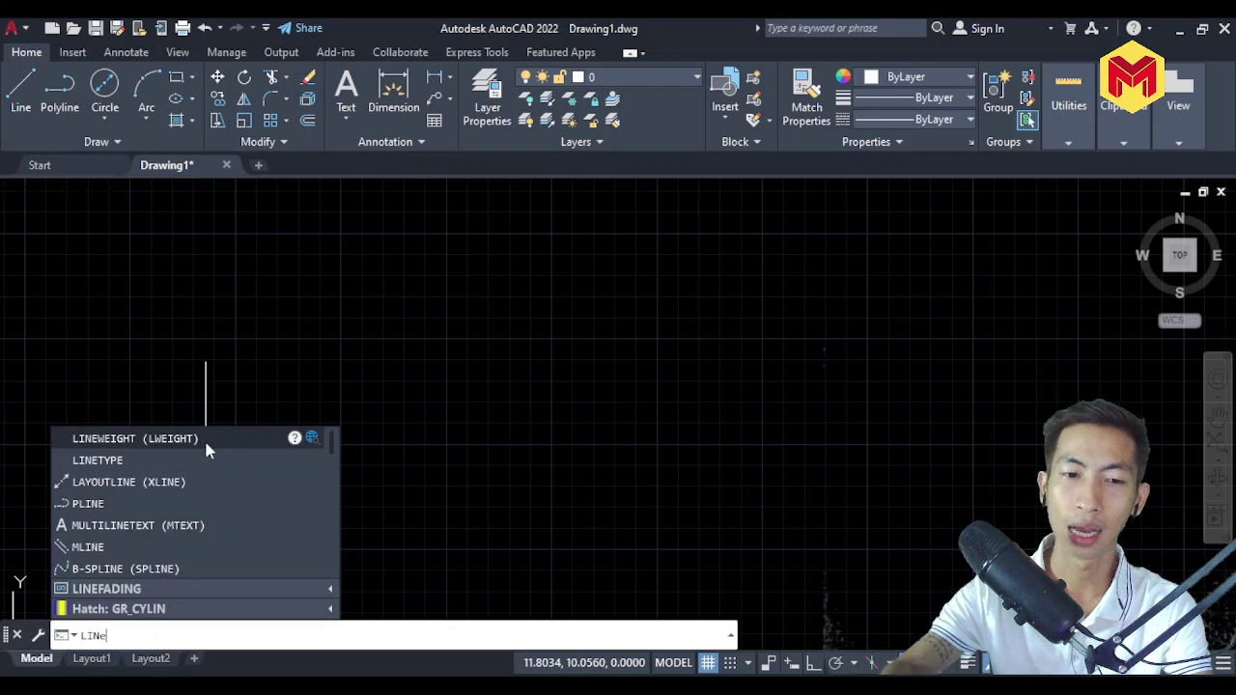
text(e)
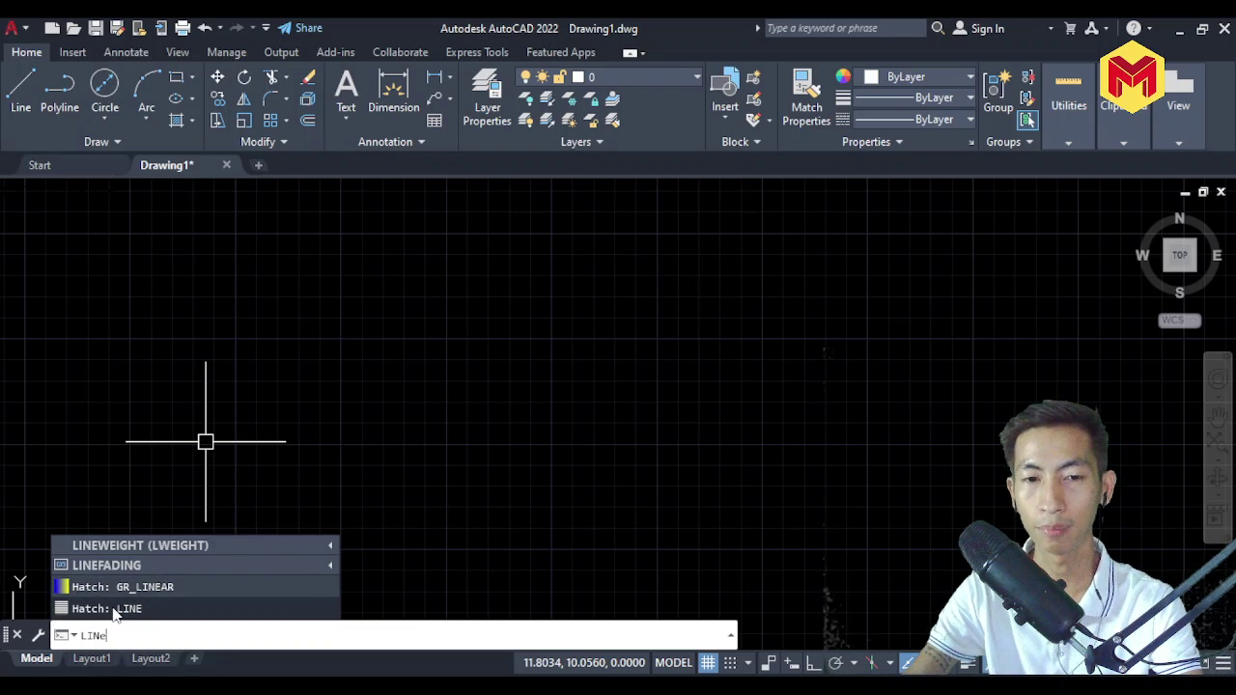
mouse_move(114, 615)
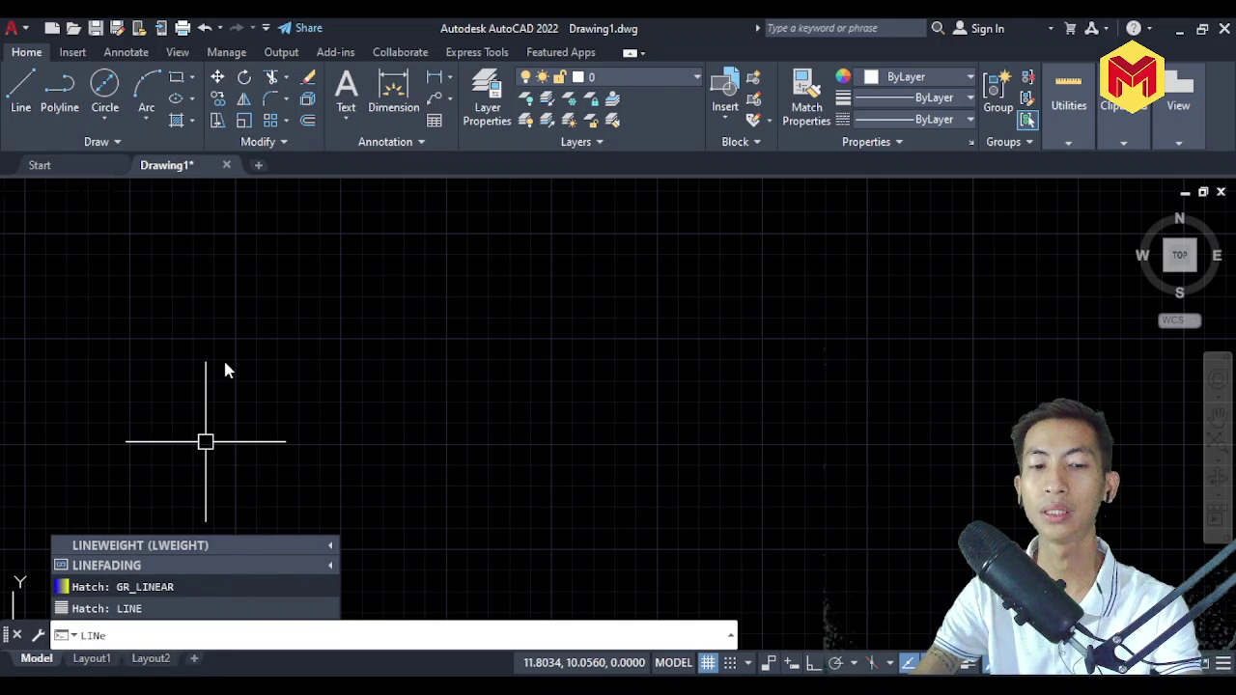
key(Return)
key(Escape)
key(Escape)
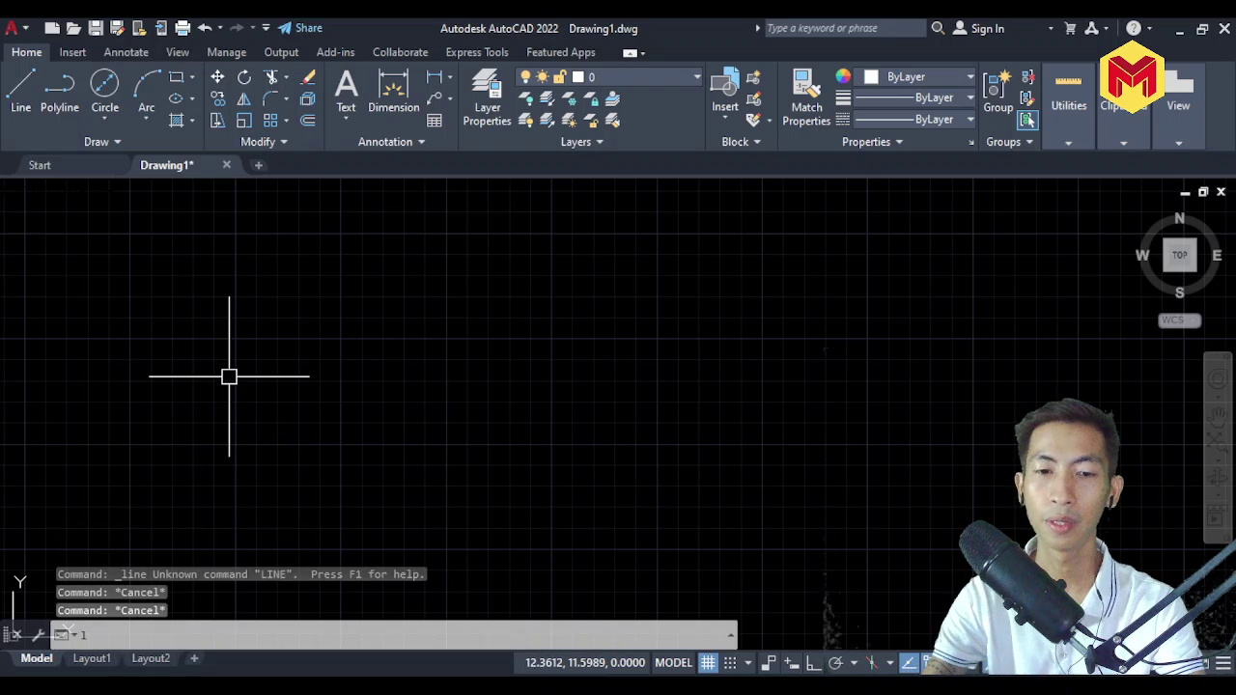
text(l)
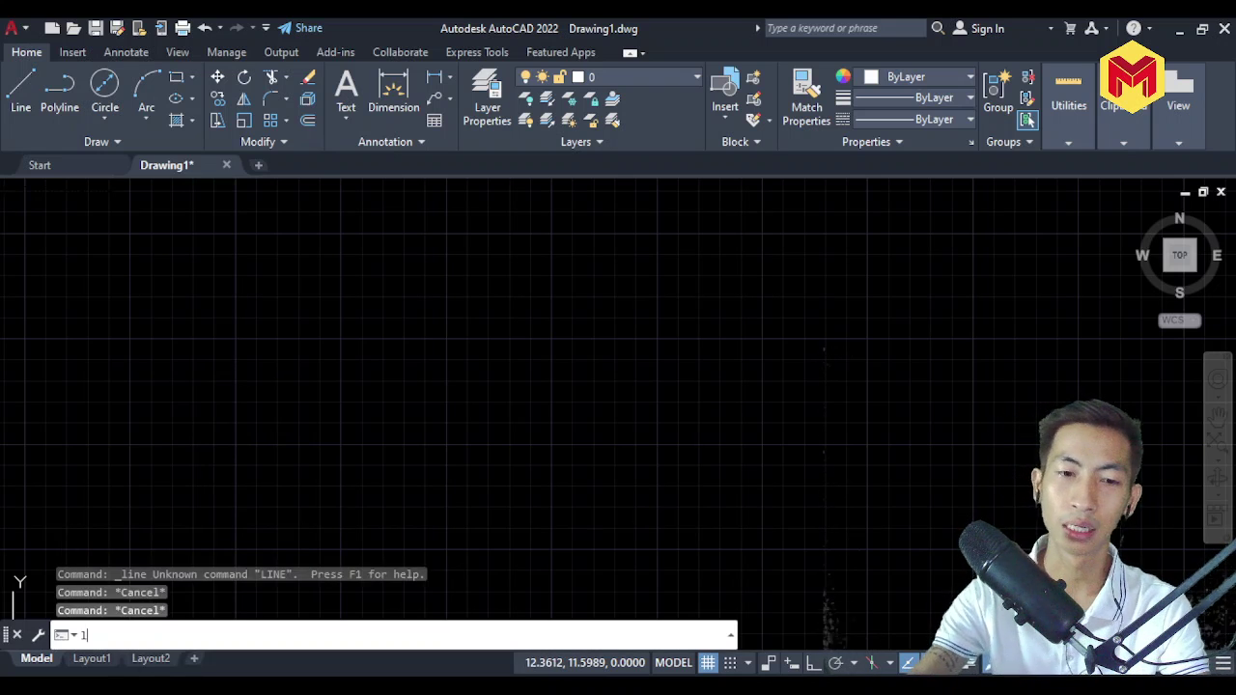
key(Return)
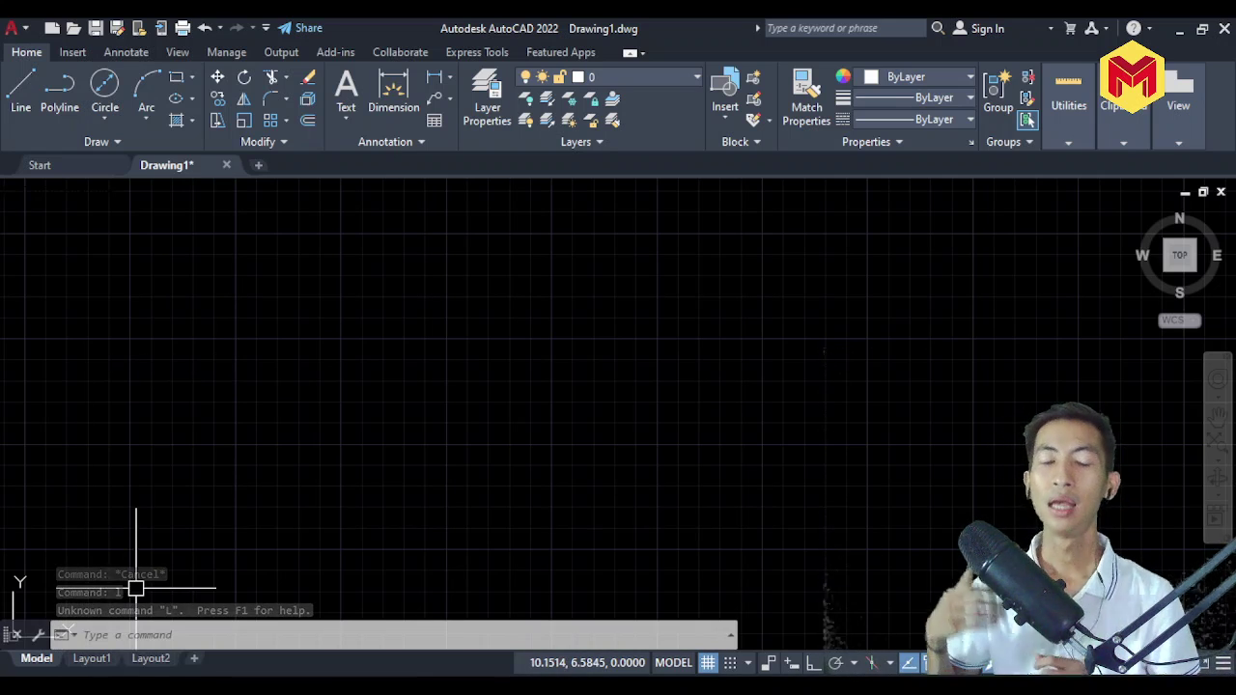
click(16, 106)
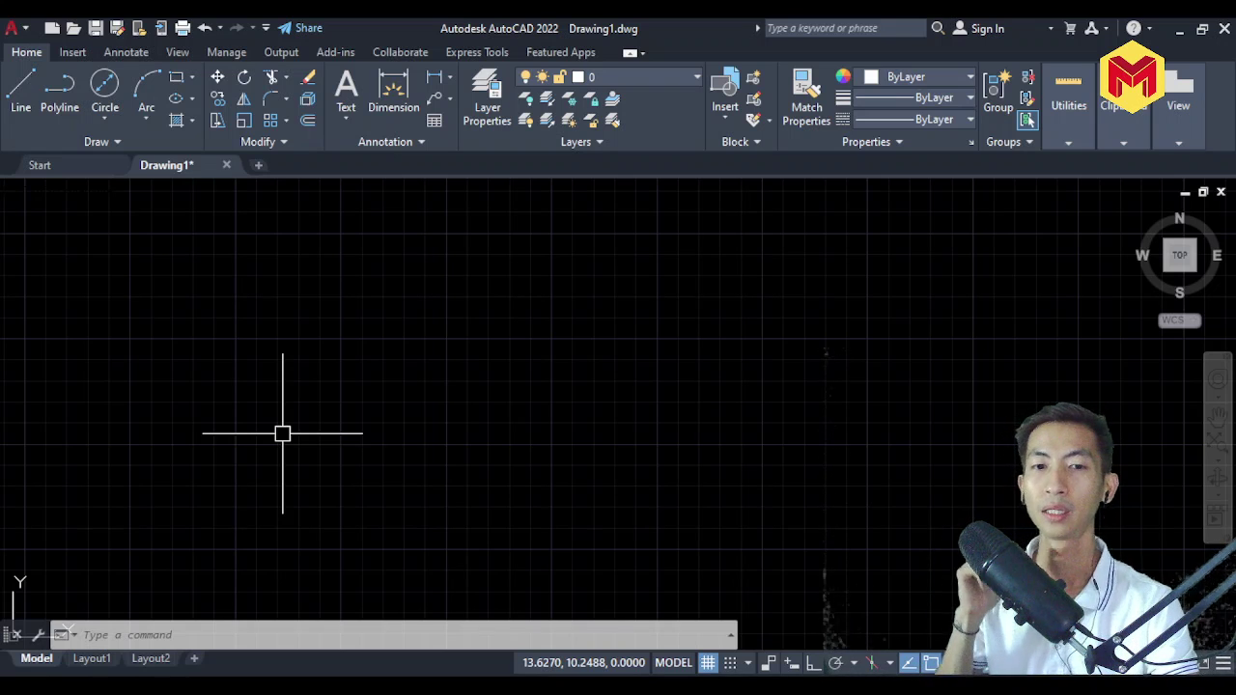
Step: Run the original built-in Line command as .L and draw a zigzag of seven connected segments across the drawing
text(.)
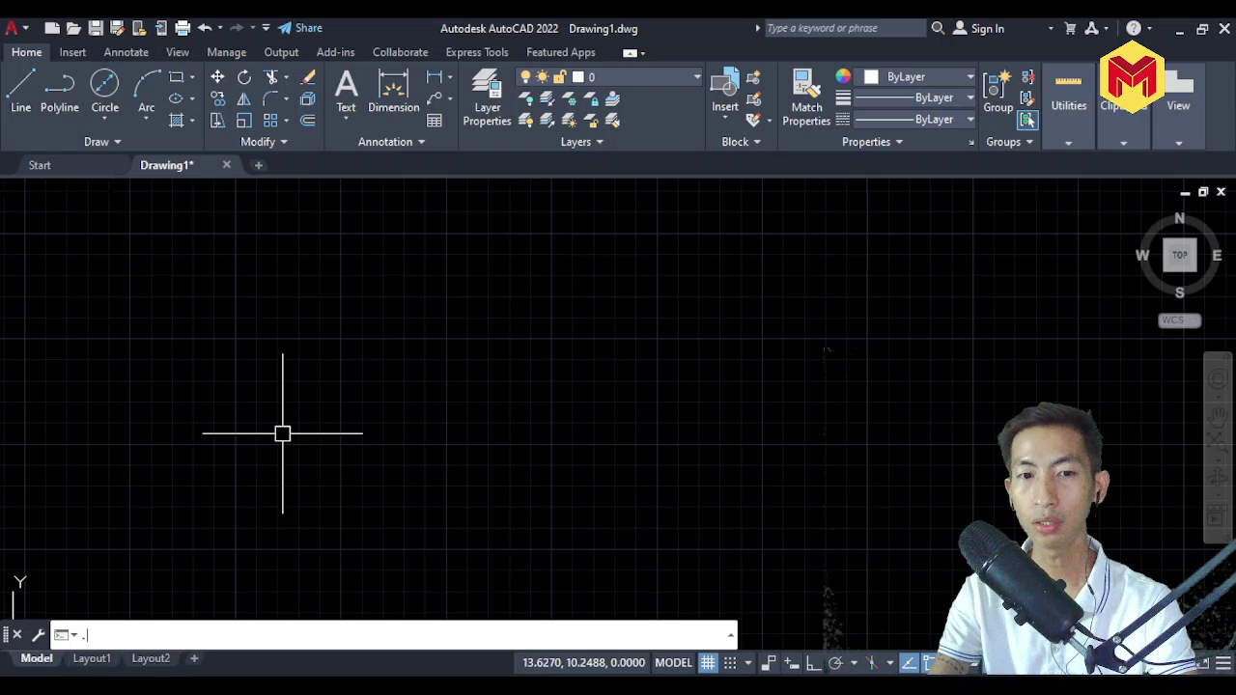
text(L)
key(Return)
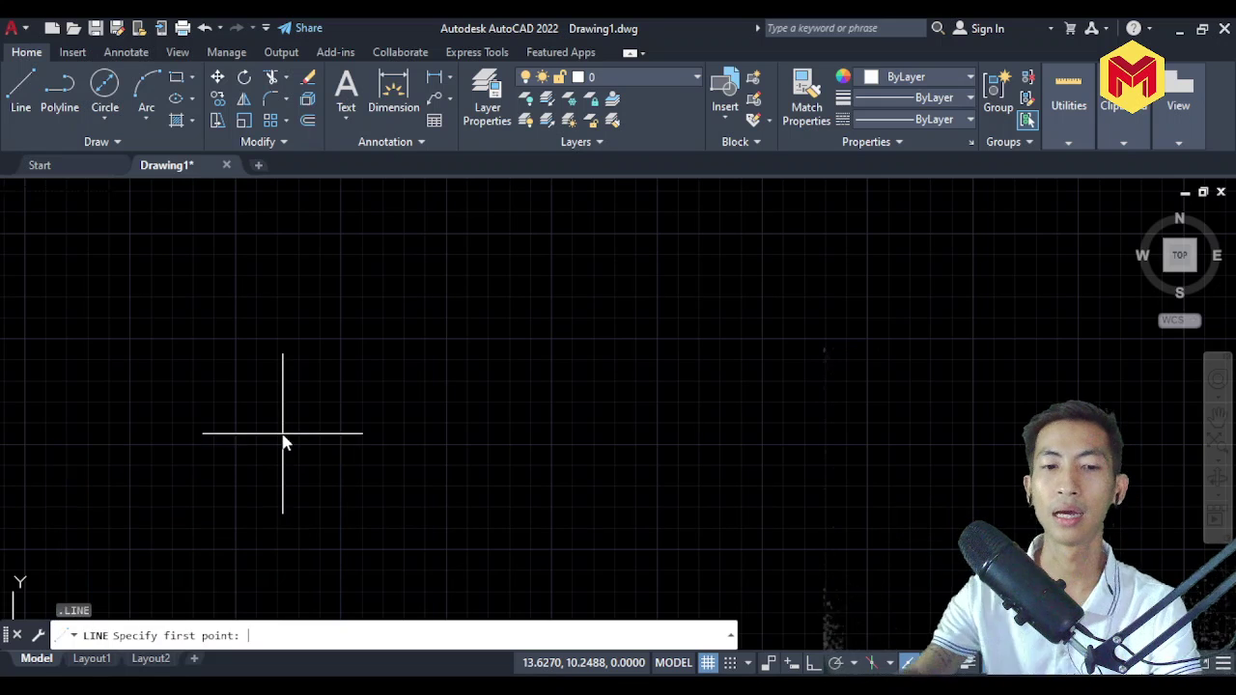
click(269, 467)
click(383, 365)
click(460, 471)
click(577, 312)
click(685, 504)
click(763, 408)
click(889, 526)
click(942, 376)
key(Escape)
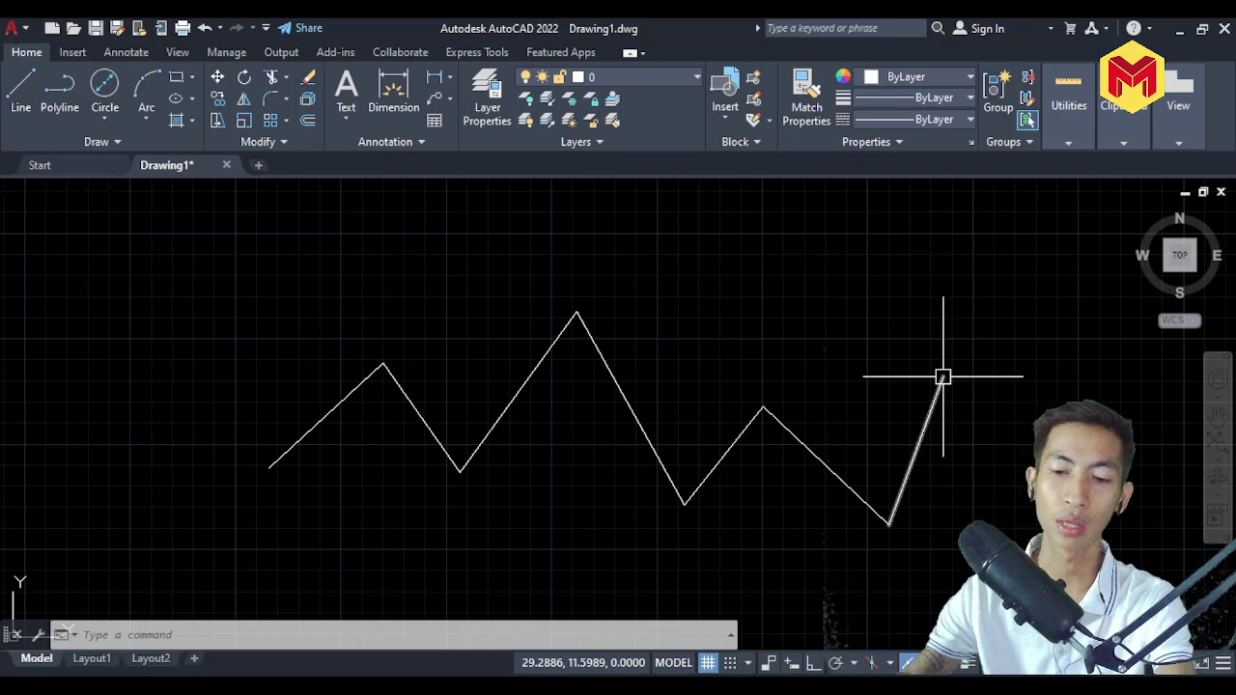
Step: Run the original built-in Circle command as .C and draw a circle of about 2.02 radius beside the zigzag's starting end
mouse_move(786, 429)
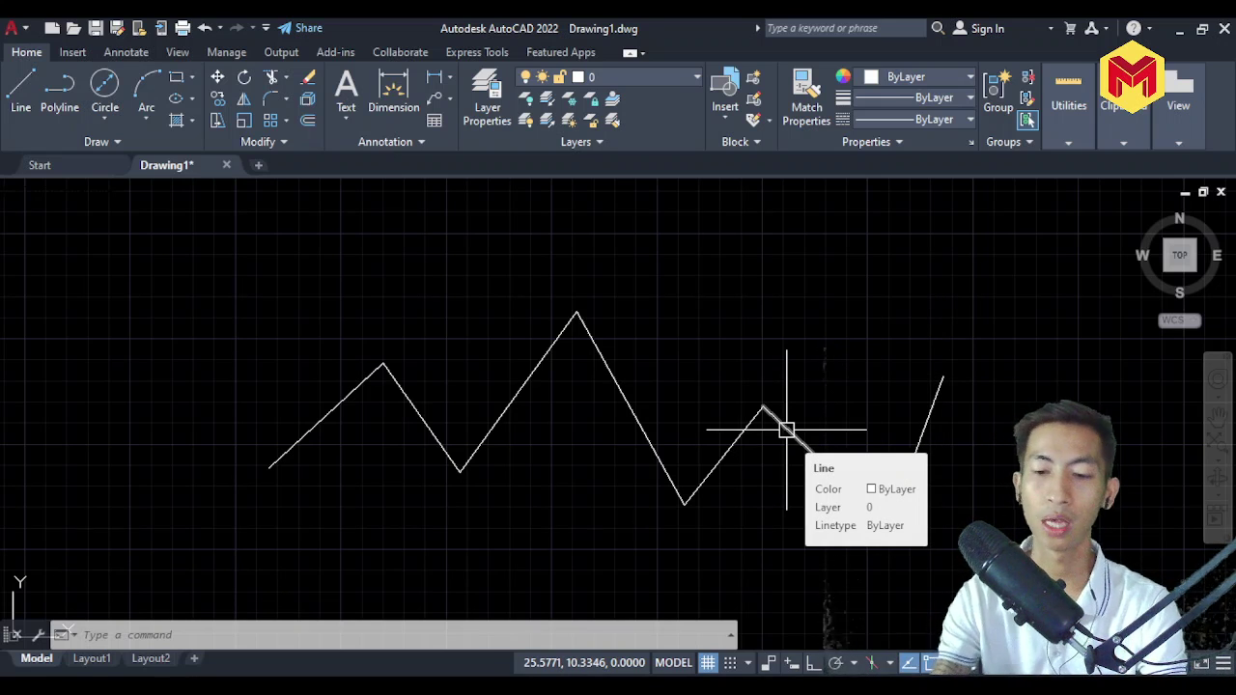
text(.c)
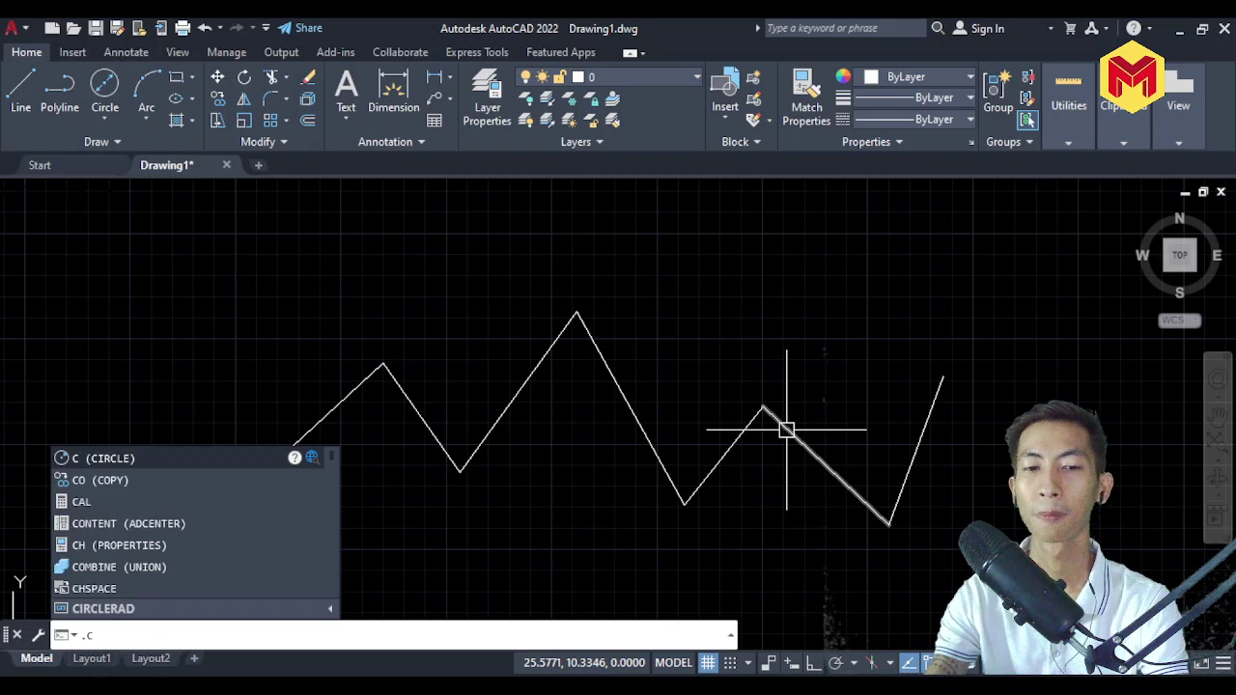
key(Return)
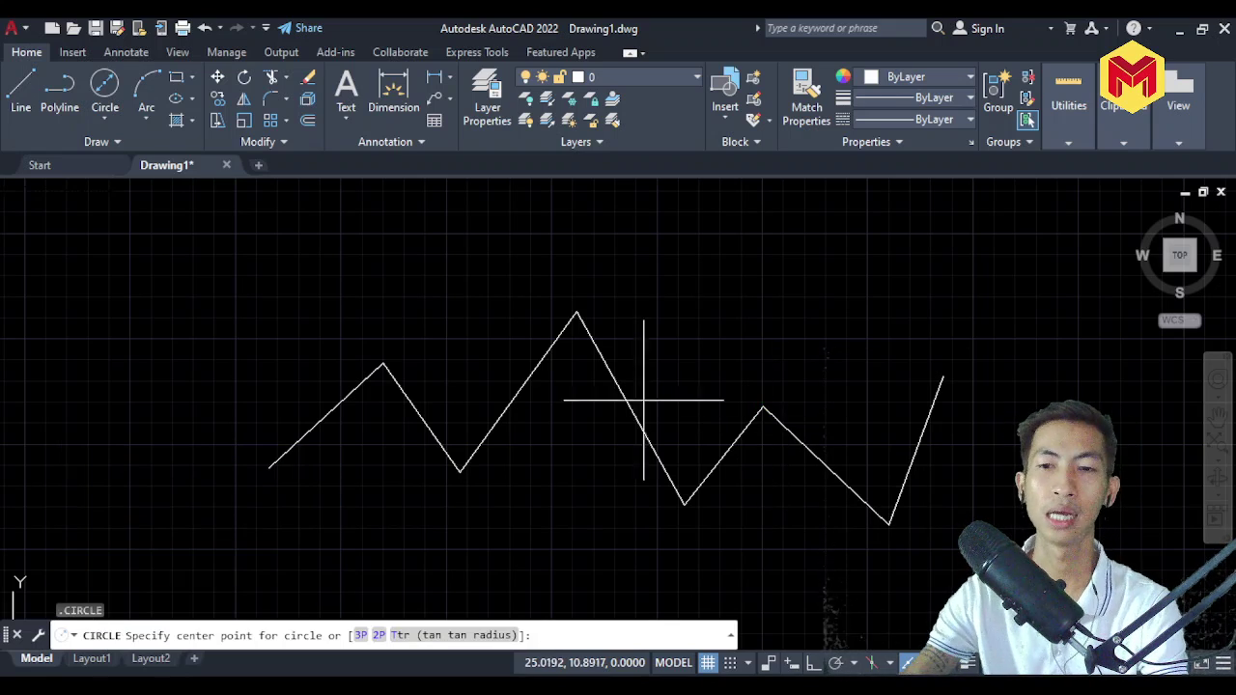
click(154, 298)
click(183, 377)
scroll(263, 334, down, 3)
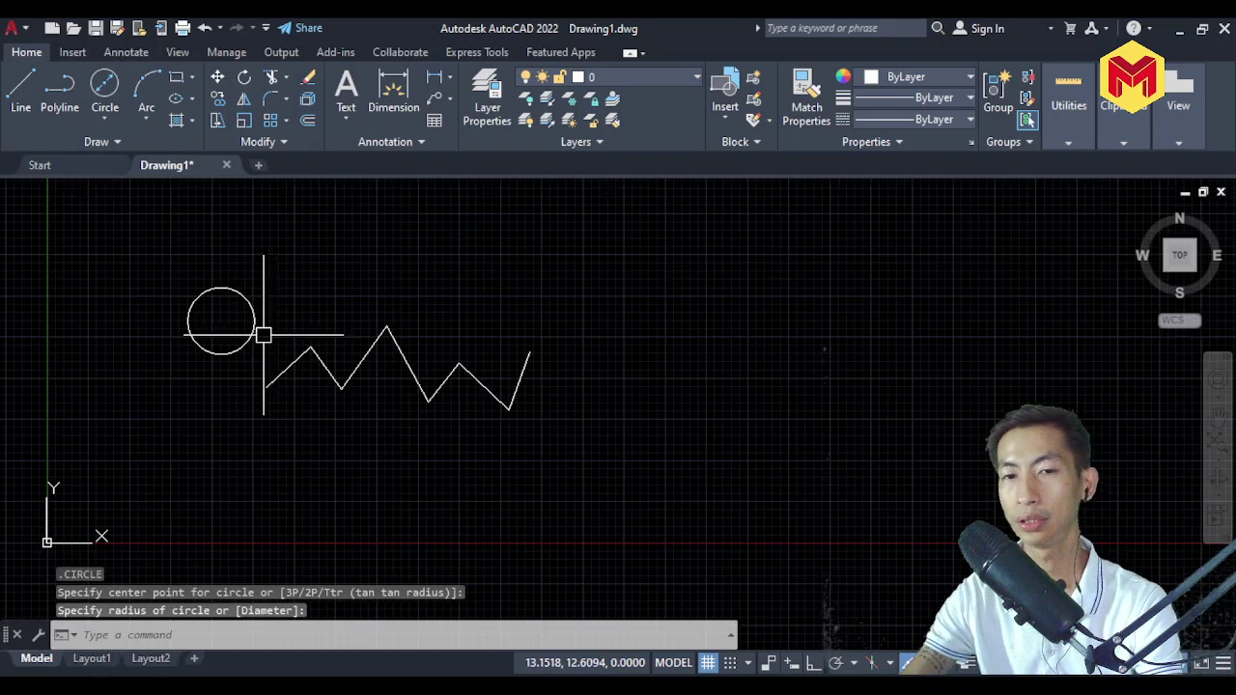
scroll(382, 350, up, 2)
click(725, 290)
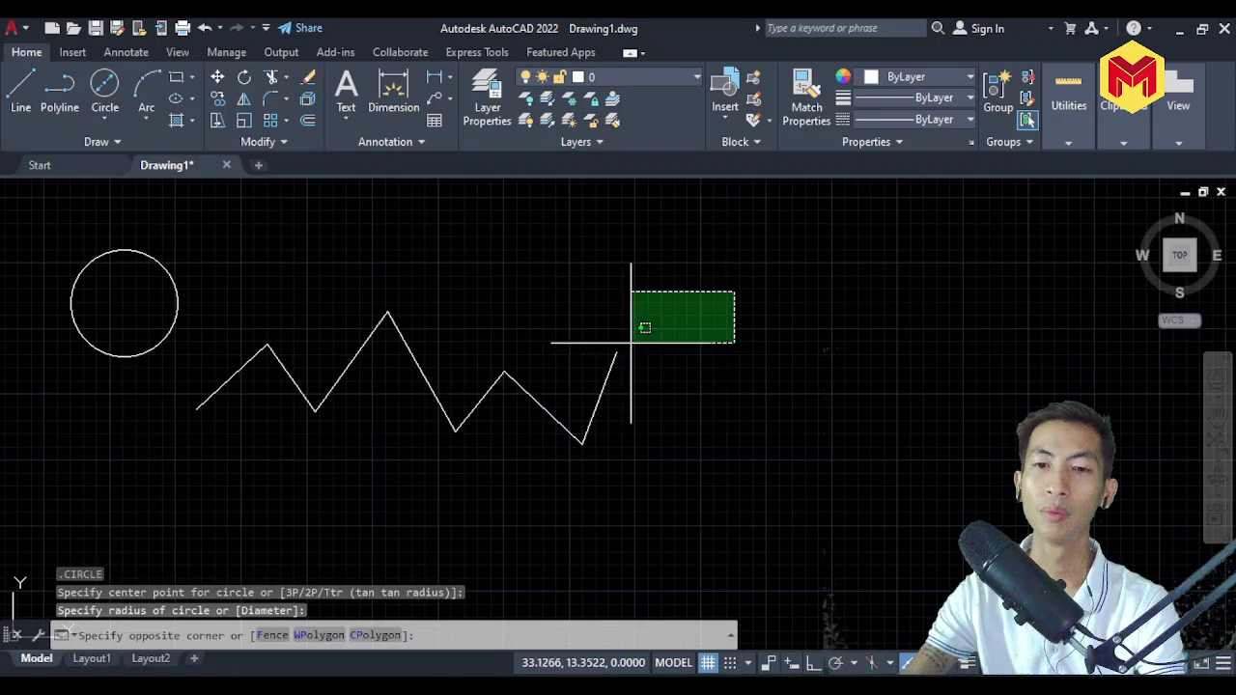
click(138, 435)
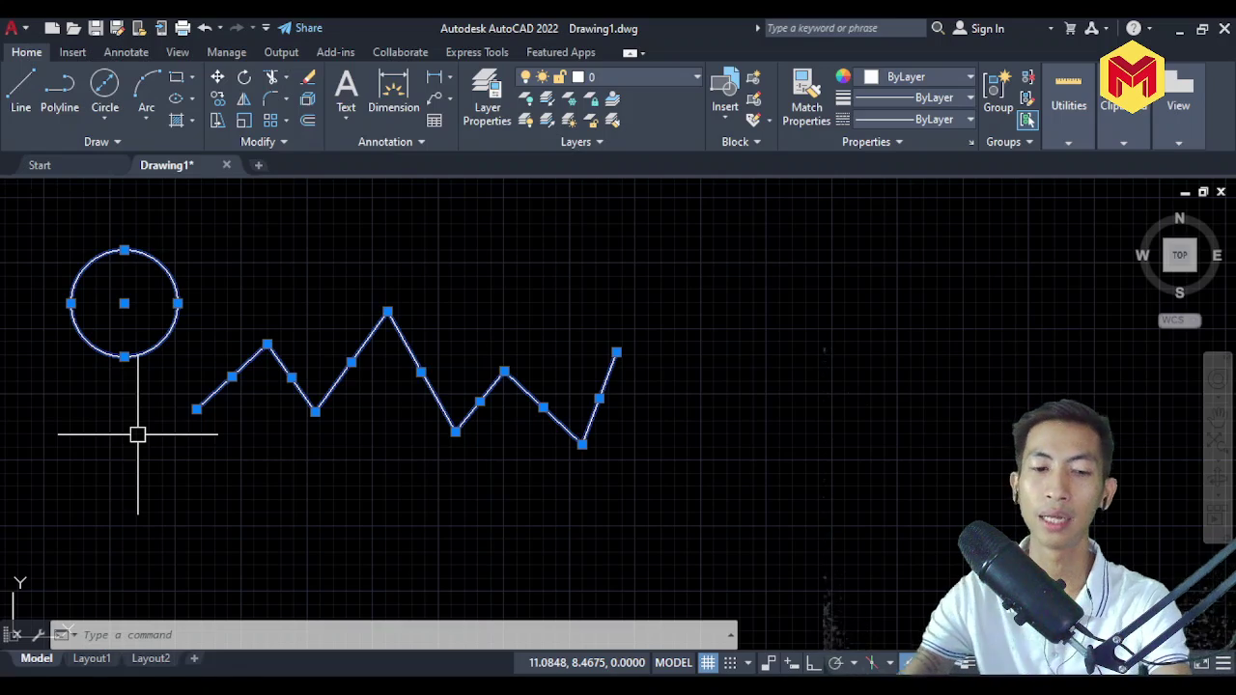
key(Escape)
Step: Switch to the course PDF in the browser and mark the word Redefine in the Commands Editor topic
key(alt+Tab)
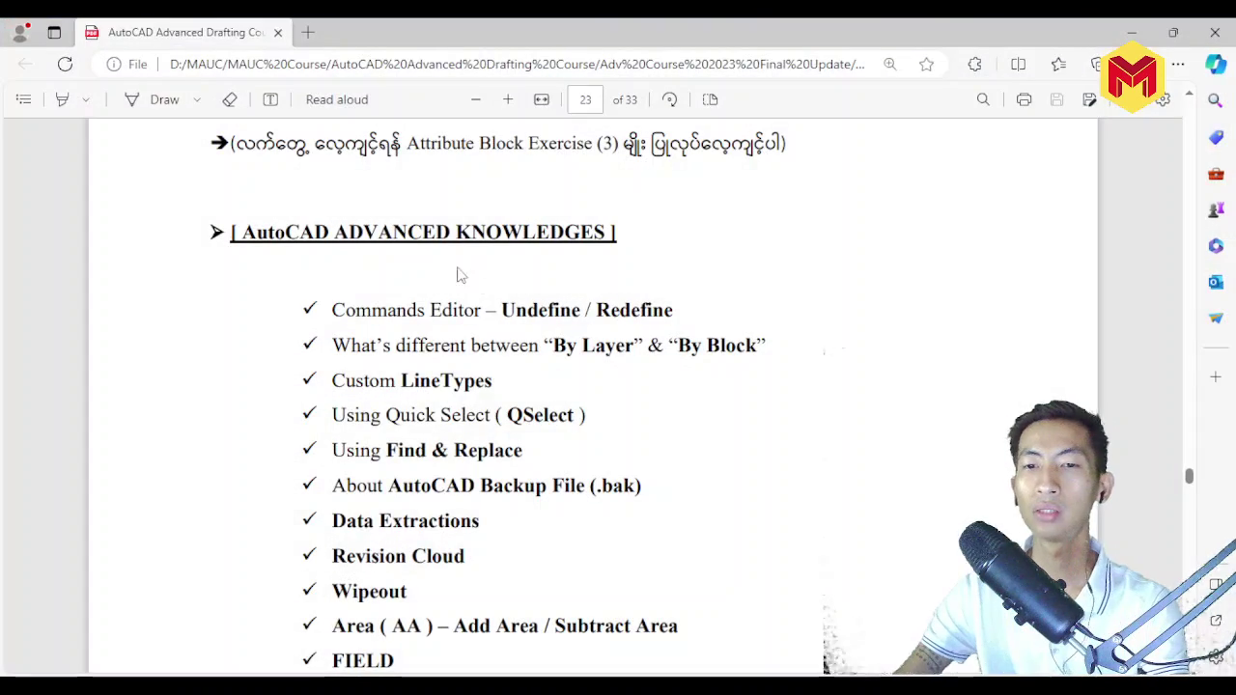
drag(596, 309, 673, 302)
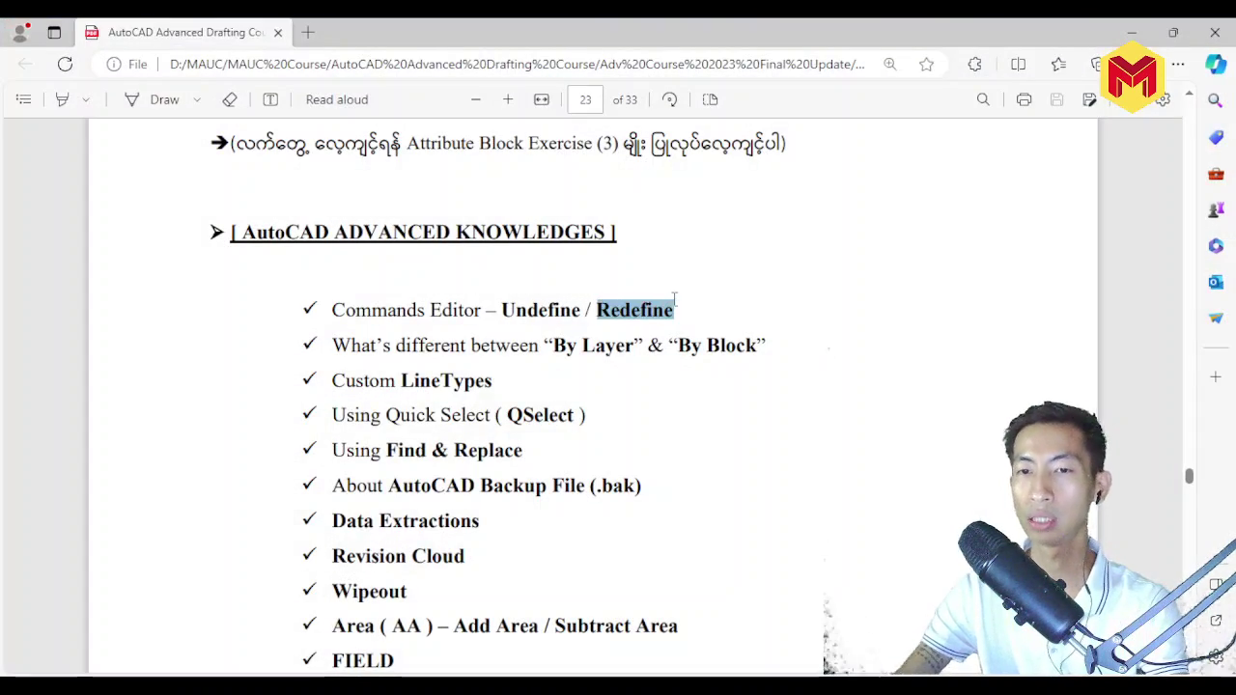
click(626, 325)
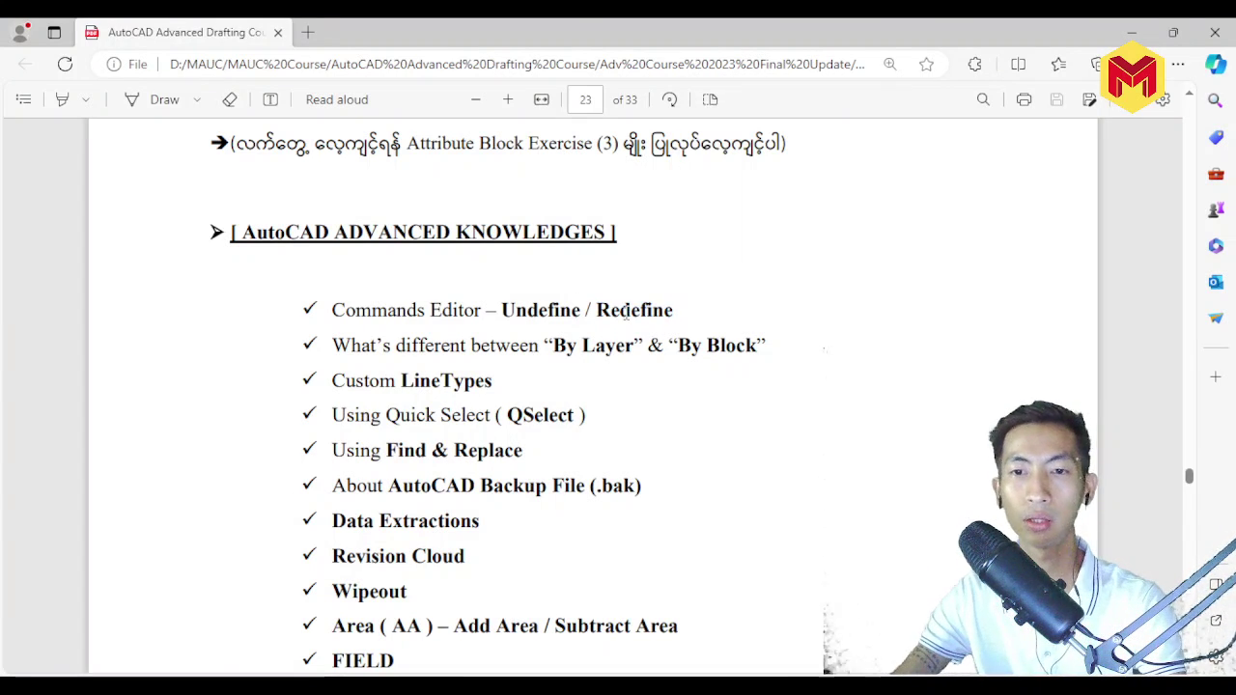
drag(598, 310, 681, 314)
click(704, 314)
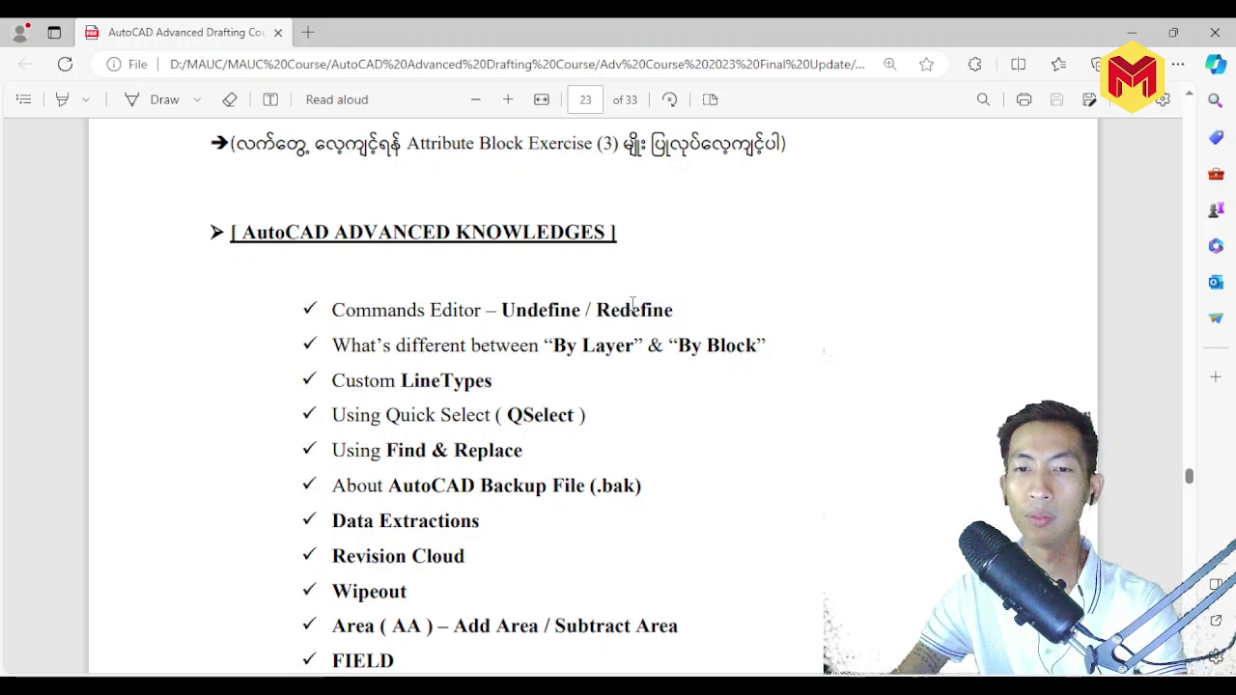
drag(601, 311, 706, 296)
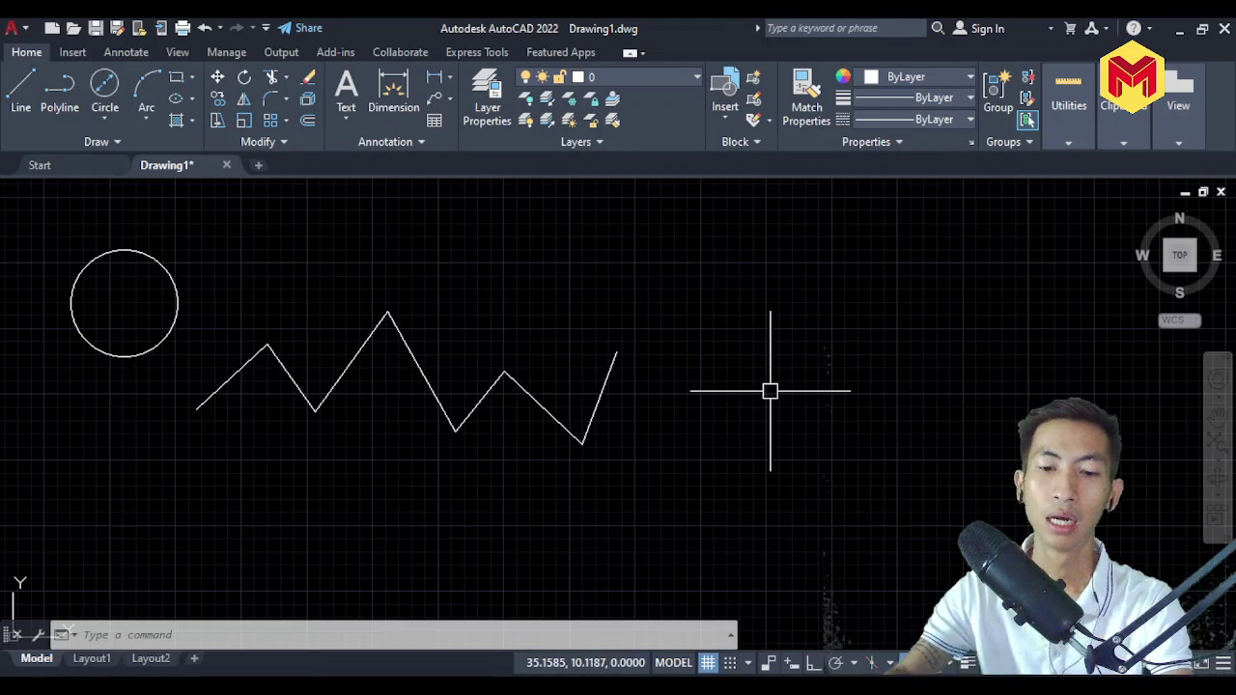
text(REDRef)
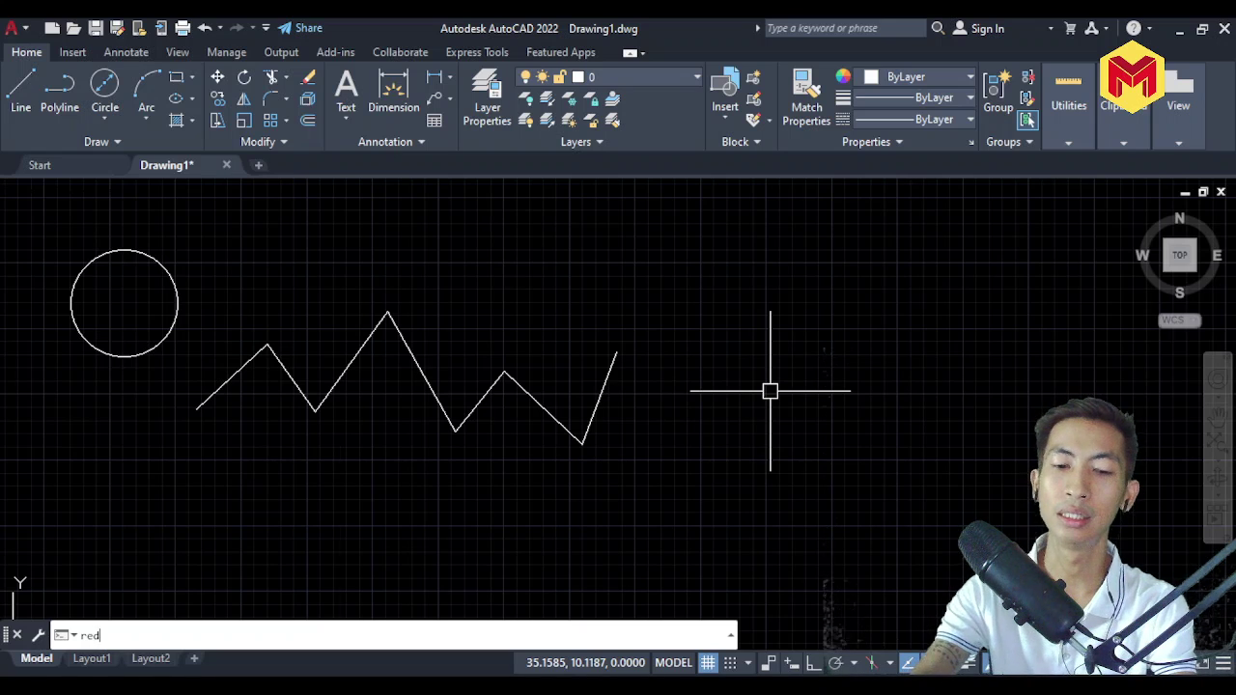
text(ine)
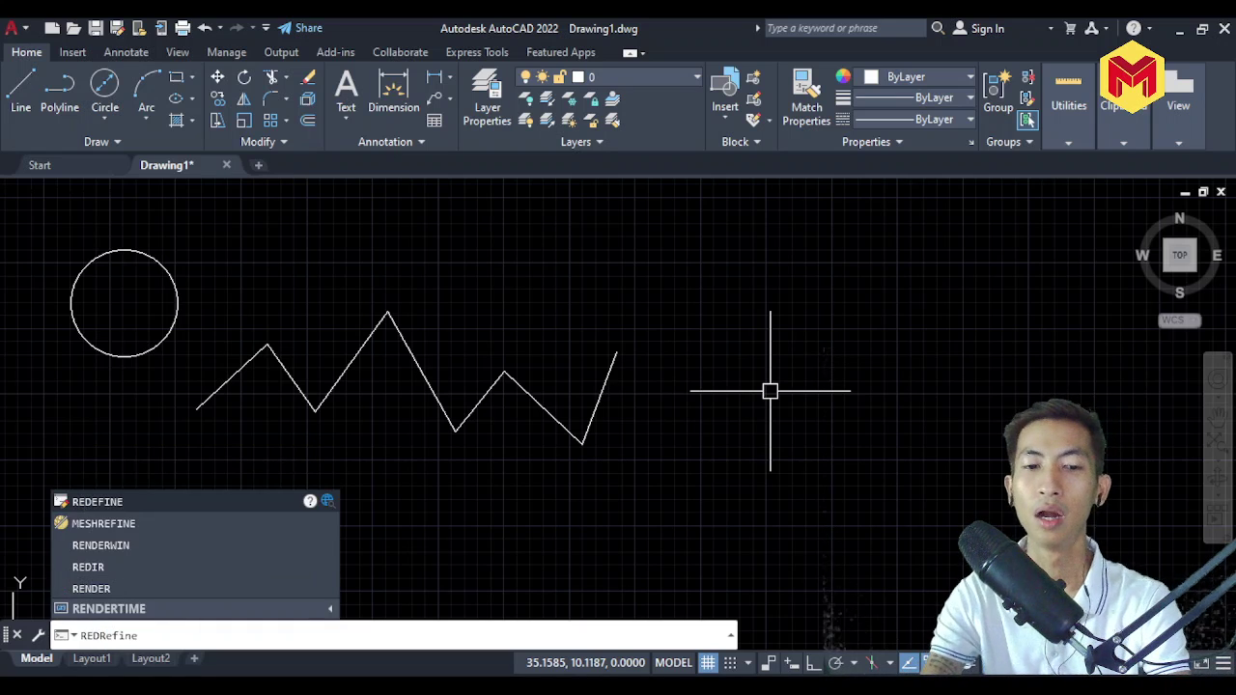
key(Escape)
key(Escape)
Step: Restore the built-in CIRCLE command with REDEFINE
text(redefine)
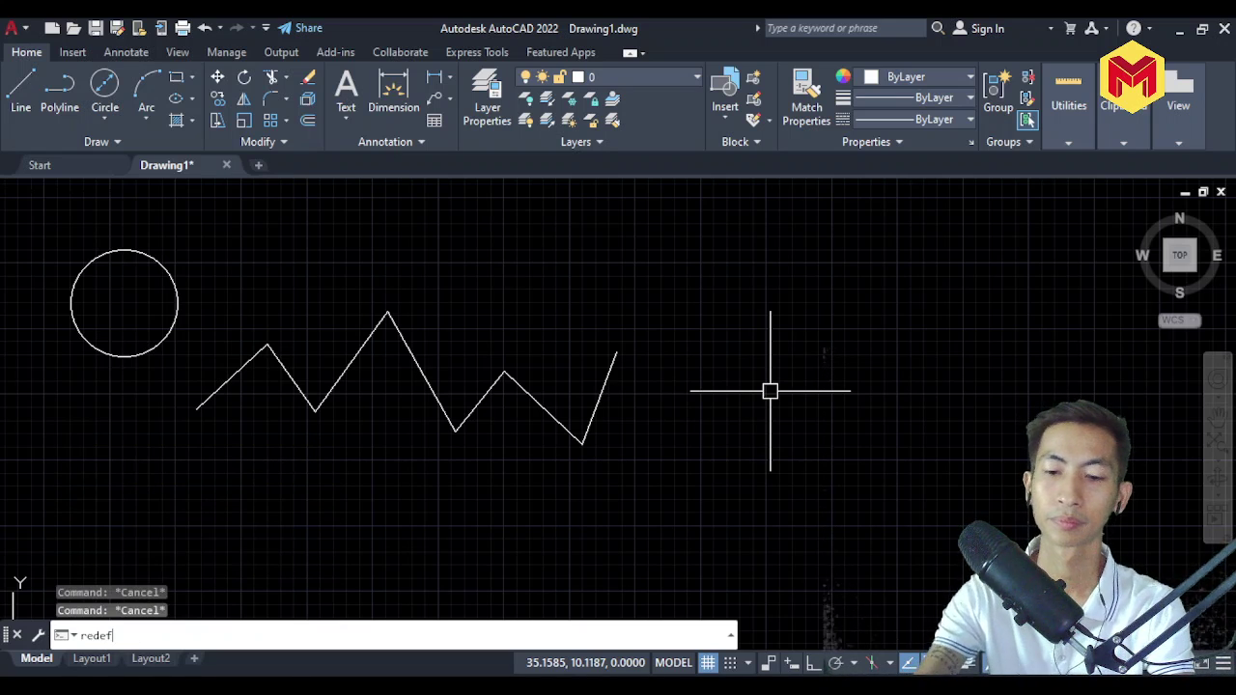
key(Return)
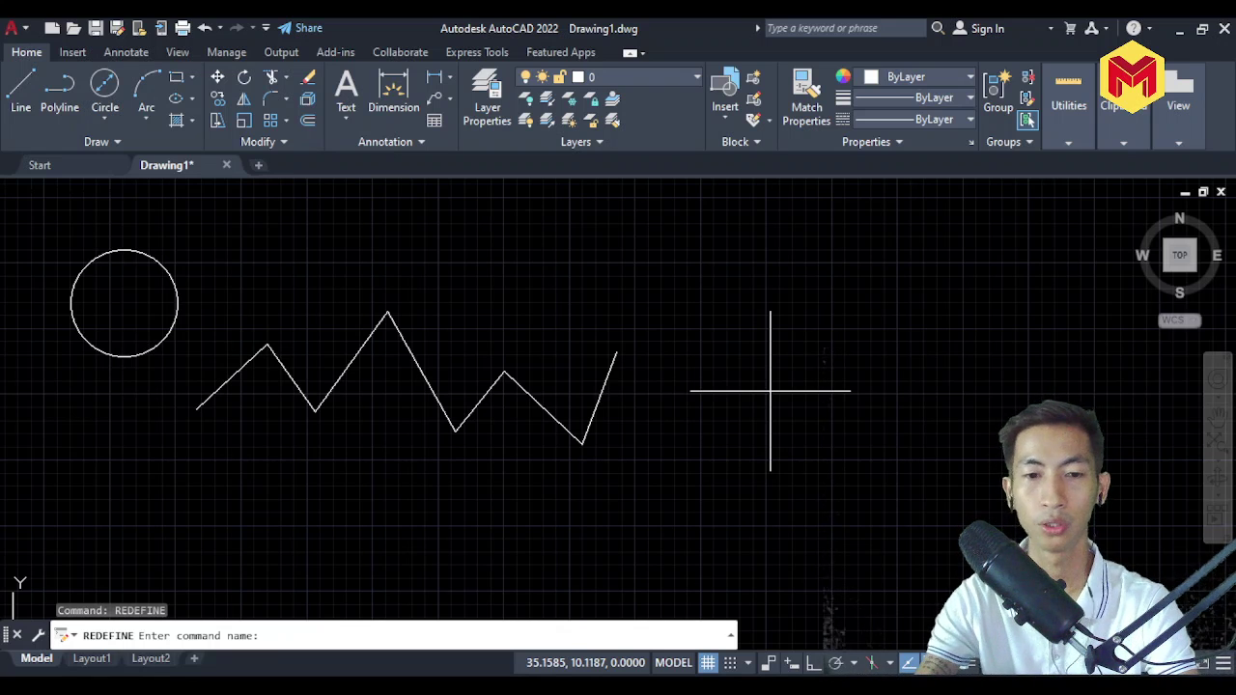
text(cir)
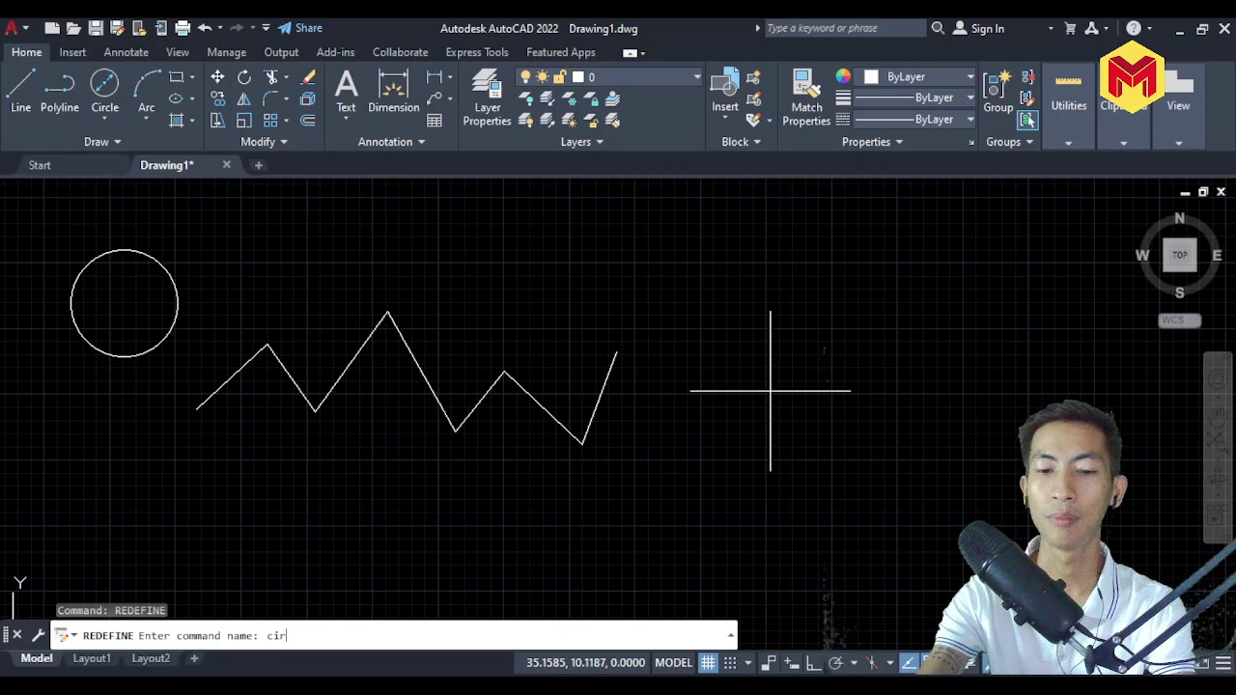
text(cle)
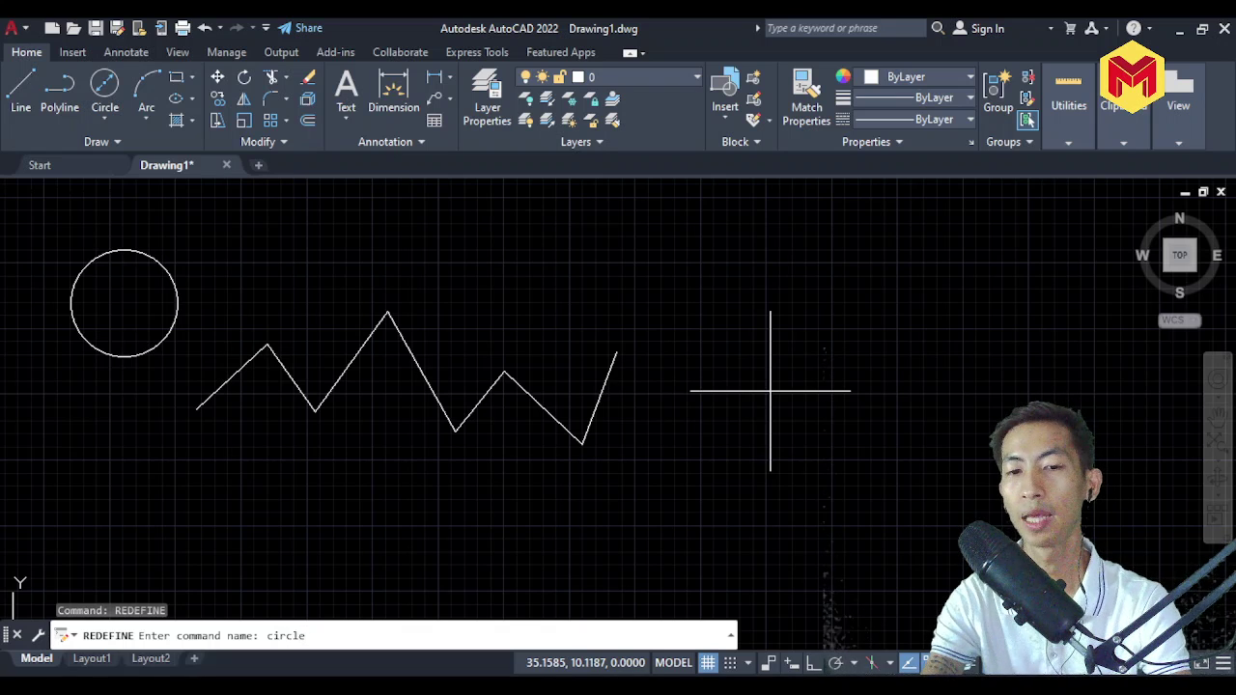
key(Return)
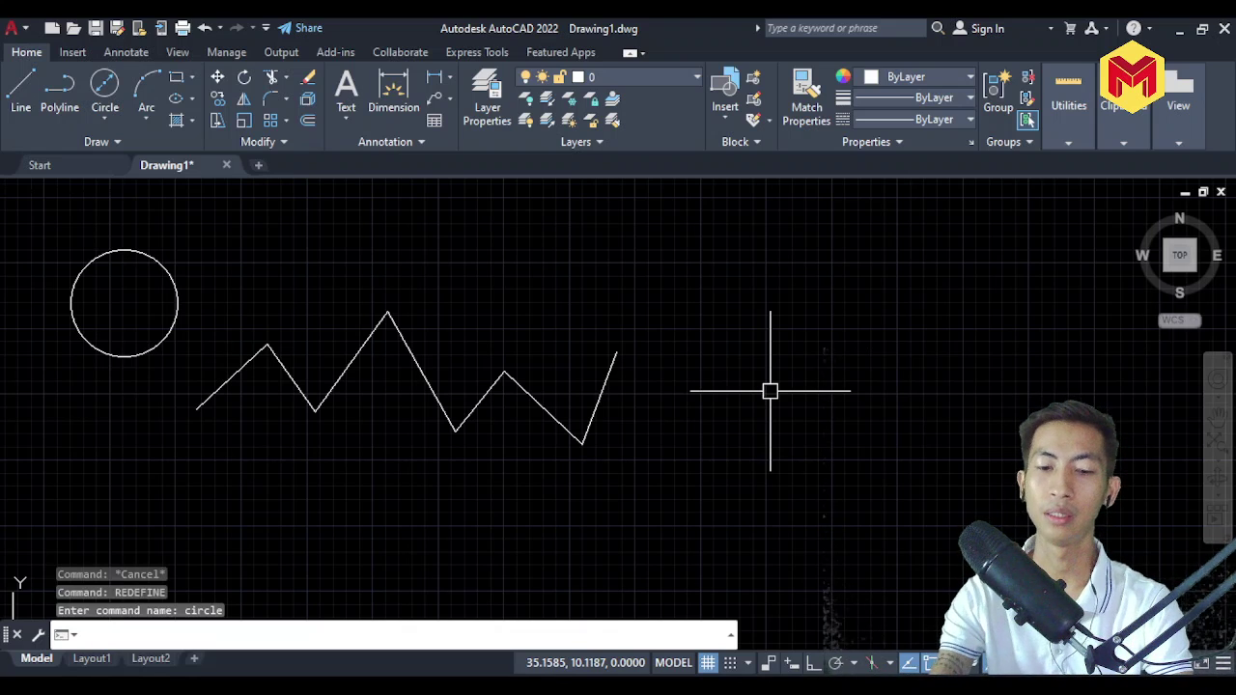
Step: Start Circle through its alias C and draw a circle of about 3.58 radius beyond the zigzag's finishing end
text(c)
key(Return)
click(839, 360)
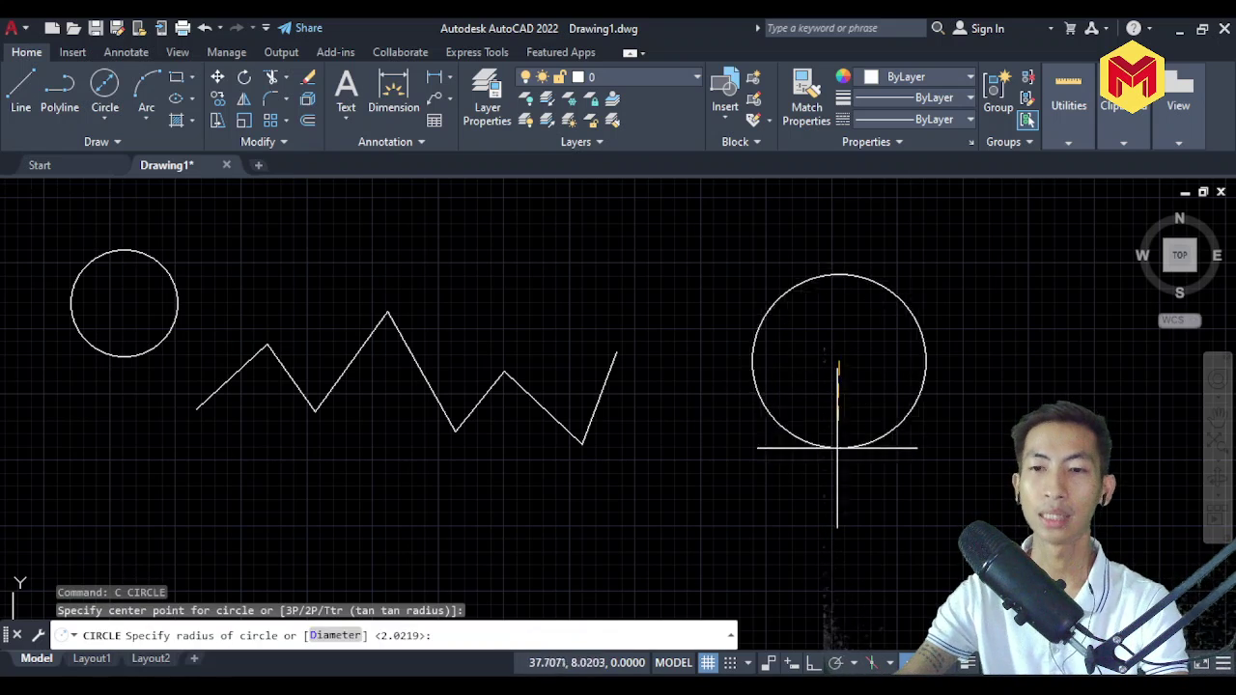
click(839, 454)
Step: Draw another circle with the Center, Radius method just above the zigzag's last endpoint, and end the command
click(104, 116)
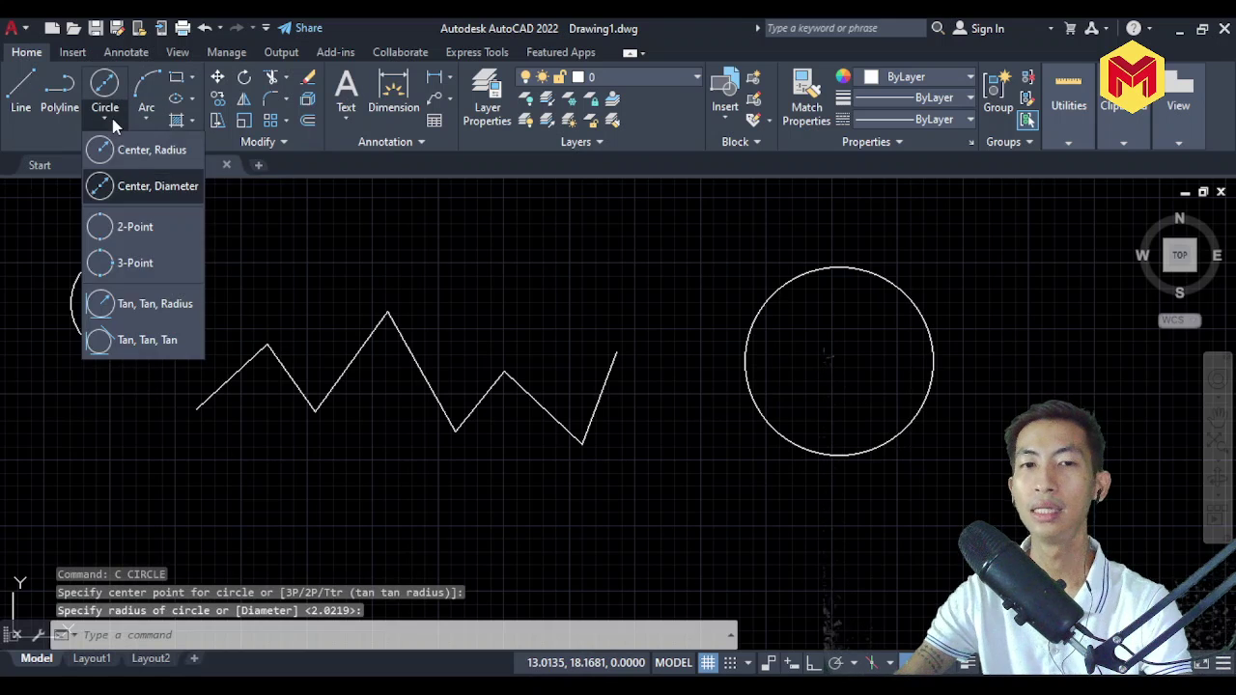
click(138, 151)
click(653, 284)
click(671, 347)
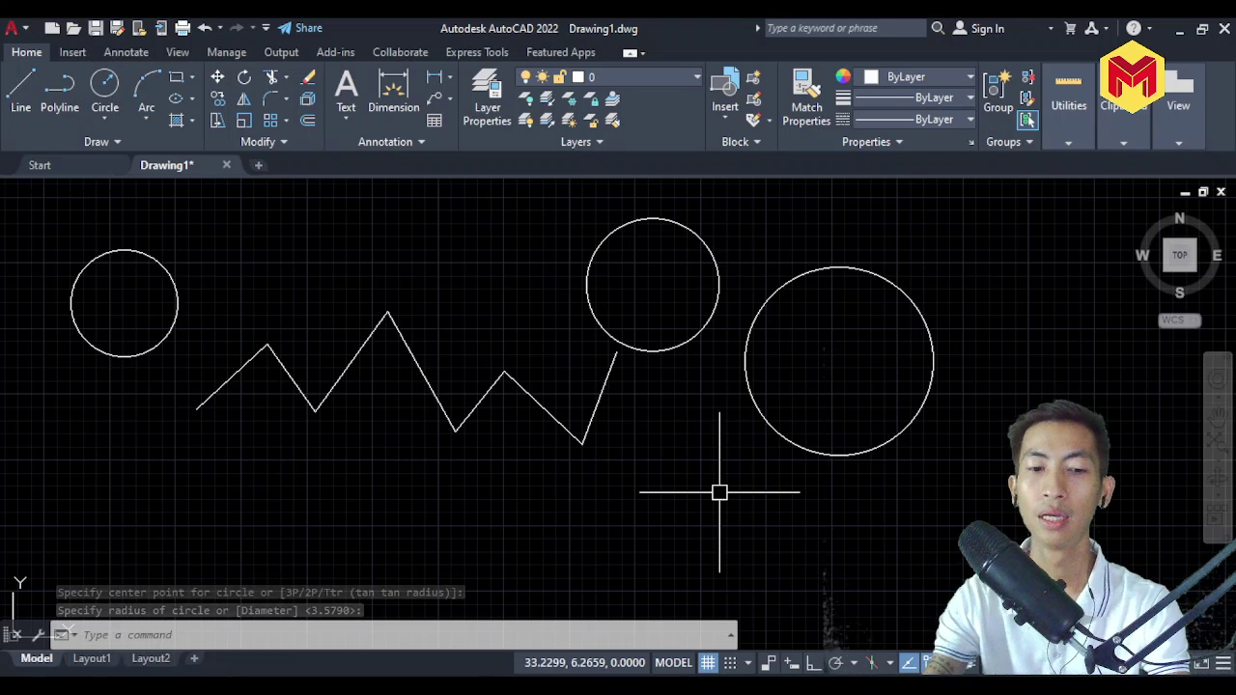
key(Escape)
key(Escape)
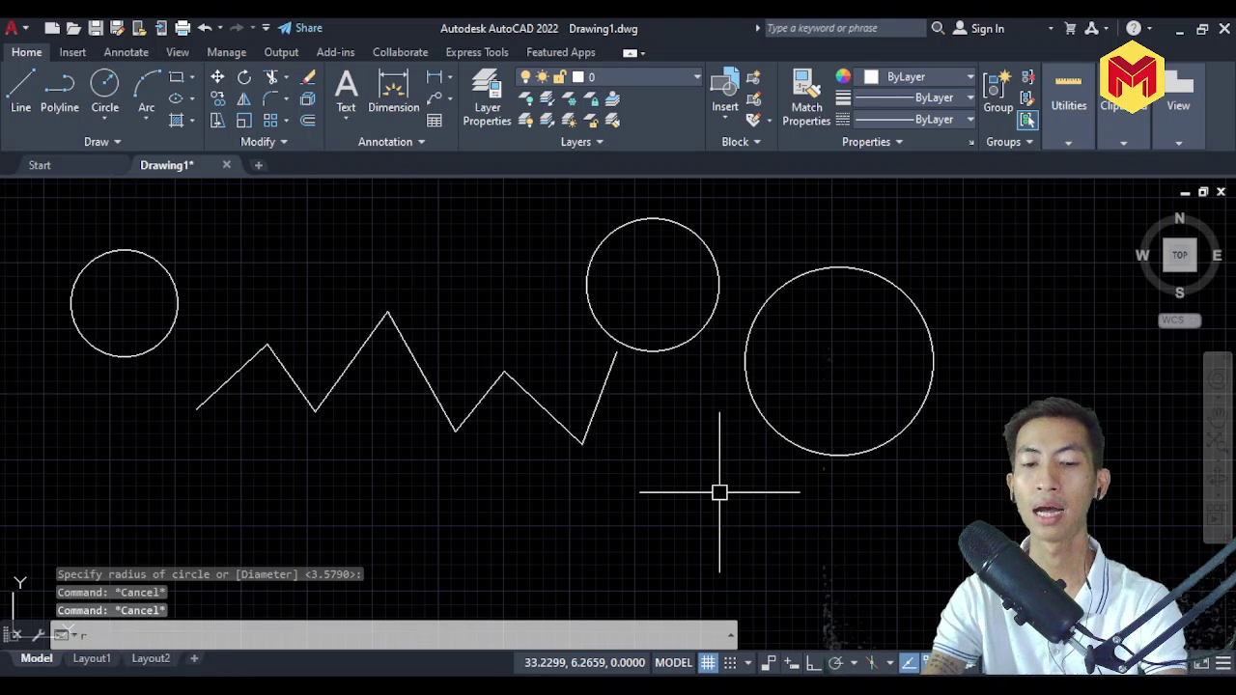
Step: Restore the built-in LINE command with REDEFINE
text(redefine)
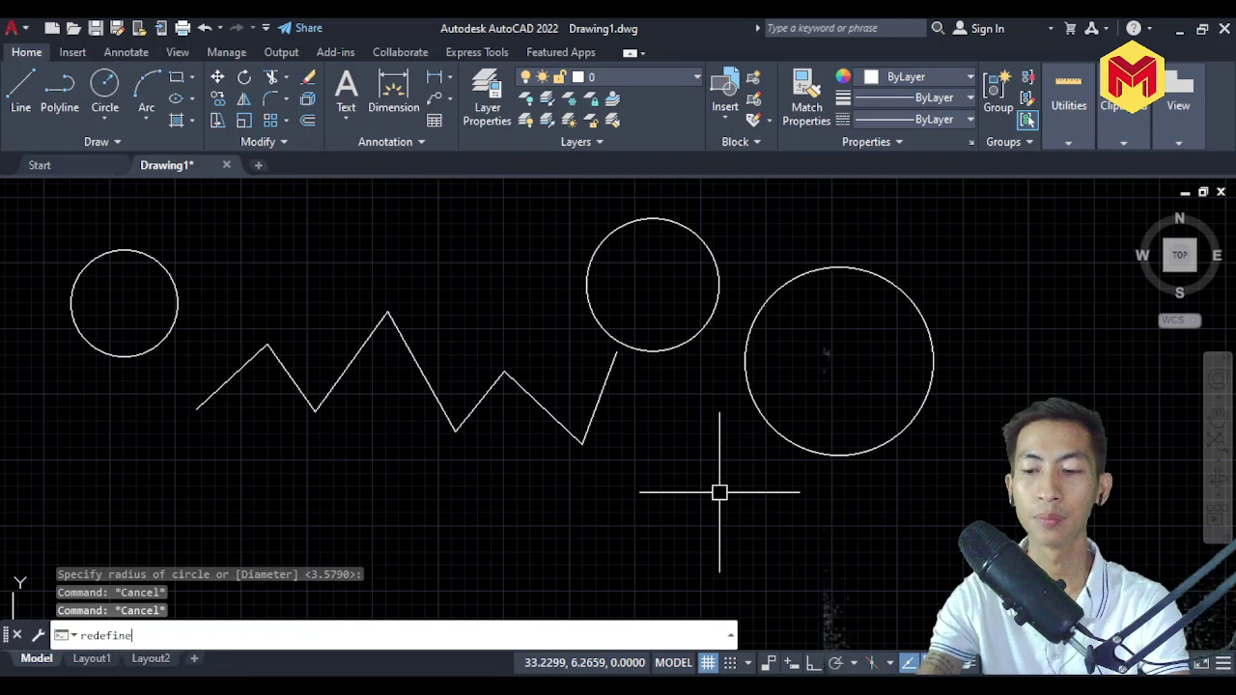
key(Return)
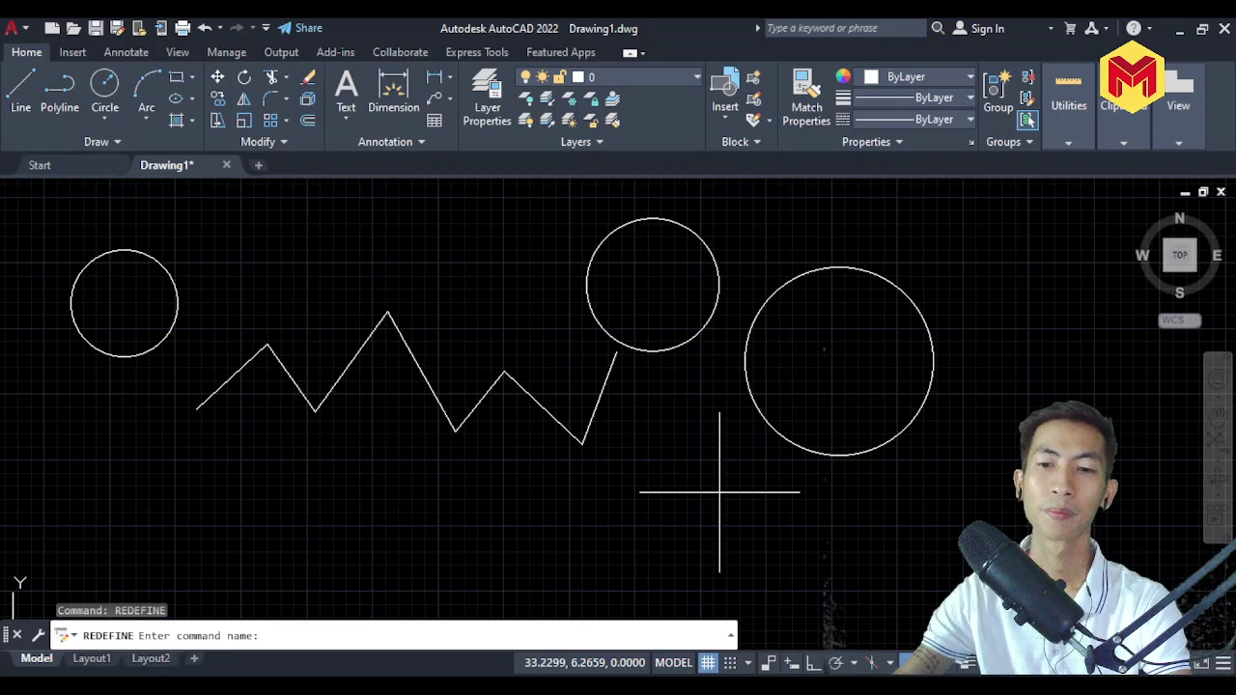
scroll(714, 498, down, 2)
text(kine)
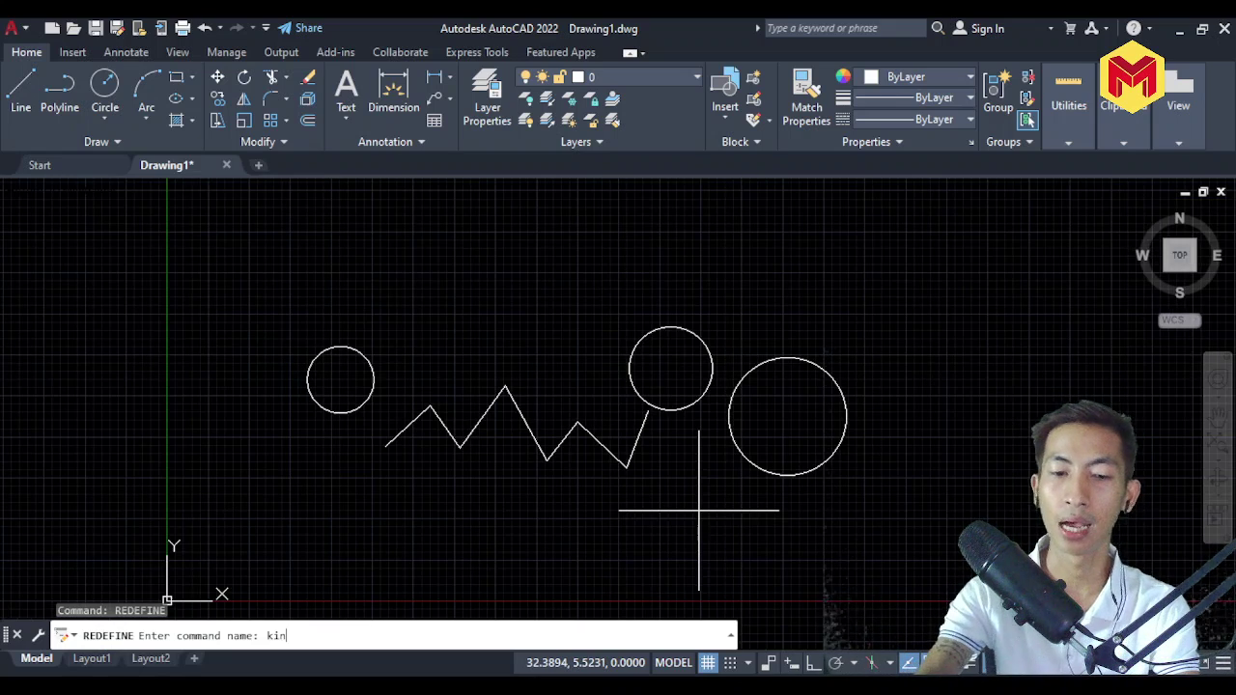
key(BackSpace)
key(BackSpace)
key(BackSpace)
key(BackSpace)
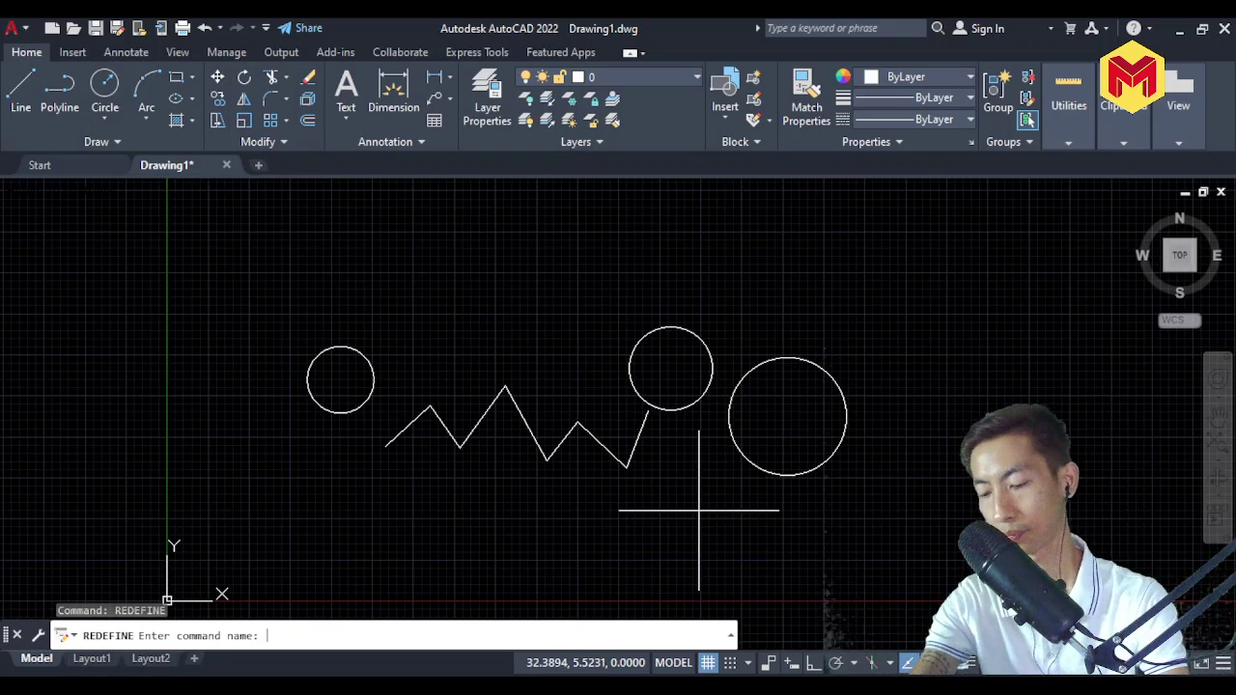
text(lin)
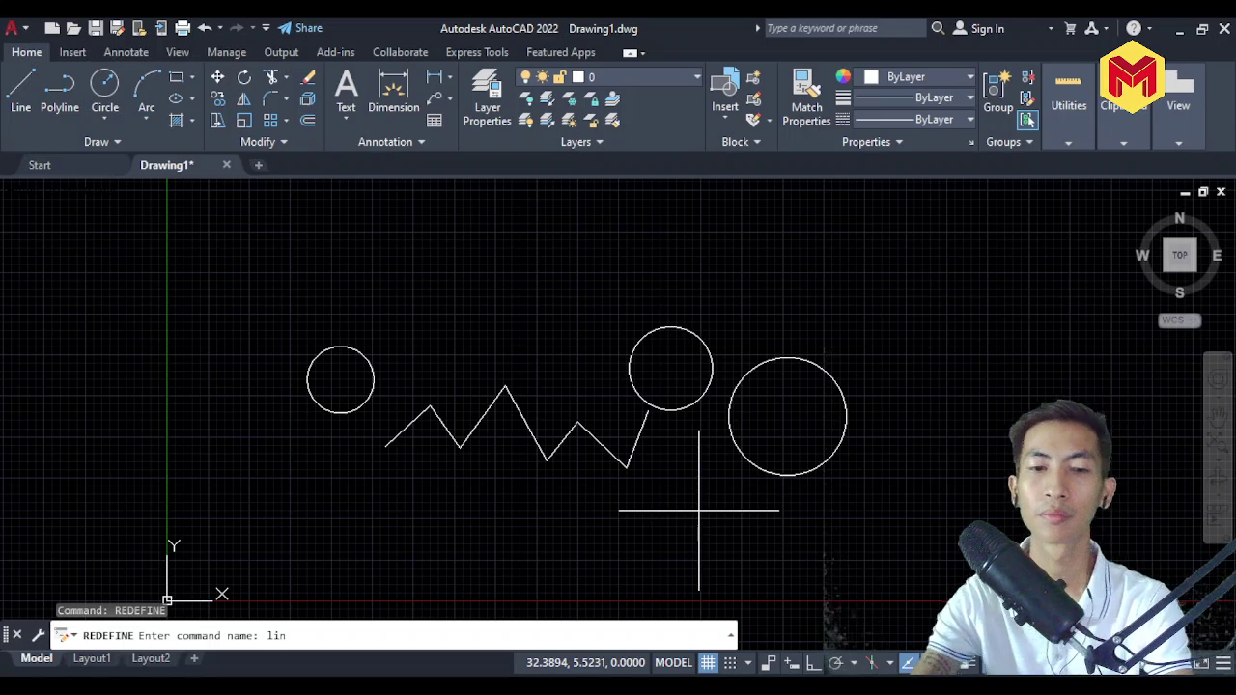
text(e)
key(Return)
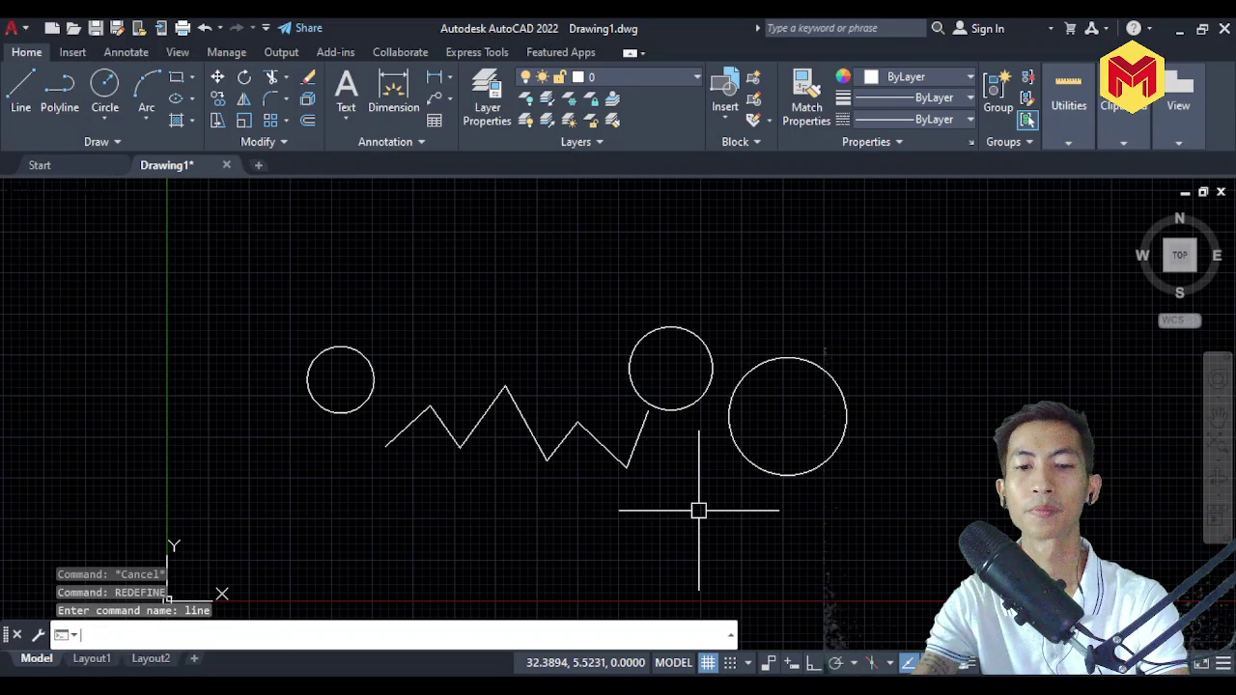
Step: Draw a five-segment open zigzag with the Line tool above the existing circles and zigzag, and end the command
click(20, 91)
click(323, 260)
click(404, 202)
click(440, 307)
click(543, 235)
click(559, 288)
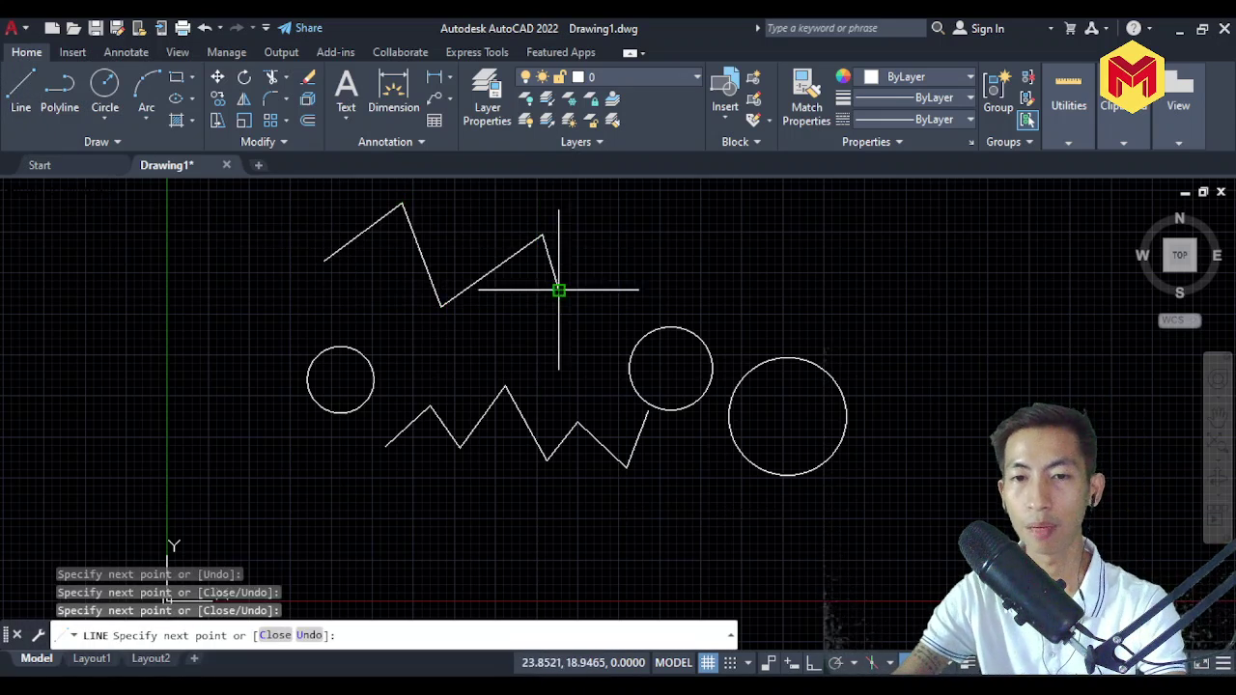
click(792, 278)
key(Escape)
Step: Start Line through its alias L and draw a five-segment chain beyond the largest circle, finishing near that circle's edge
text(l)
key(Return)
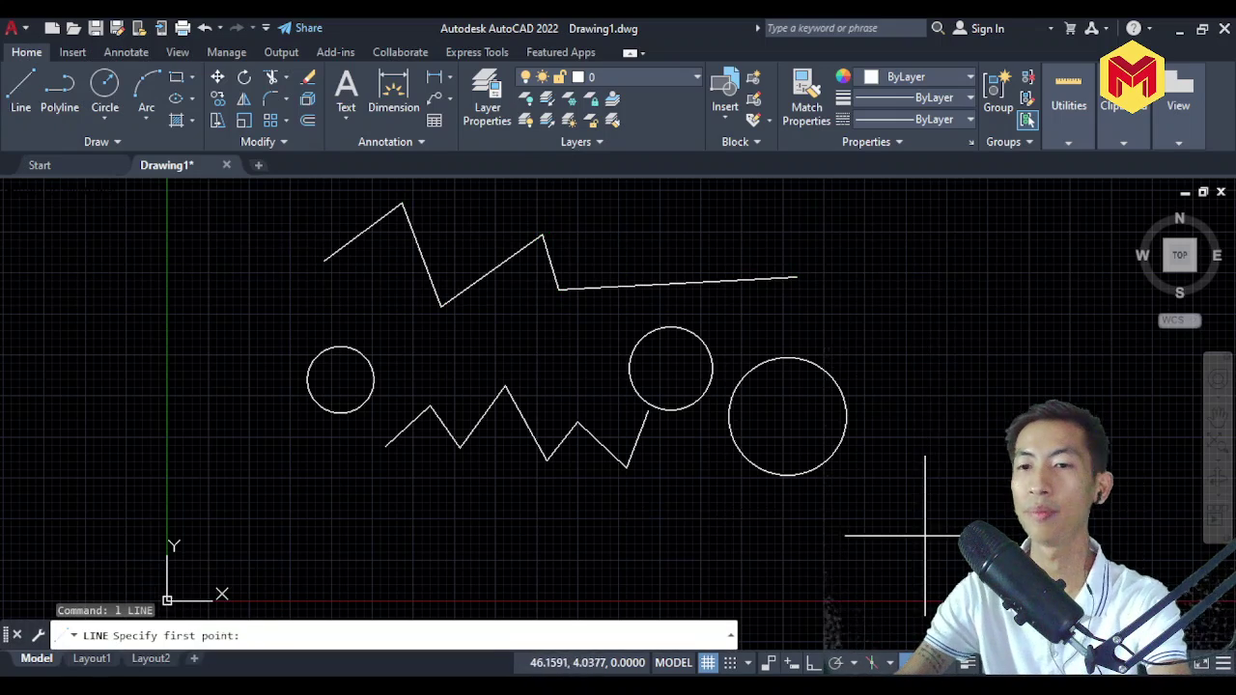
click(925, 536)
click(965, 332)
click(1033, 492)
click(1033, 332)
click(832, 332)
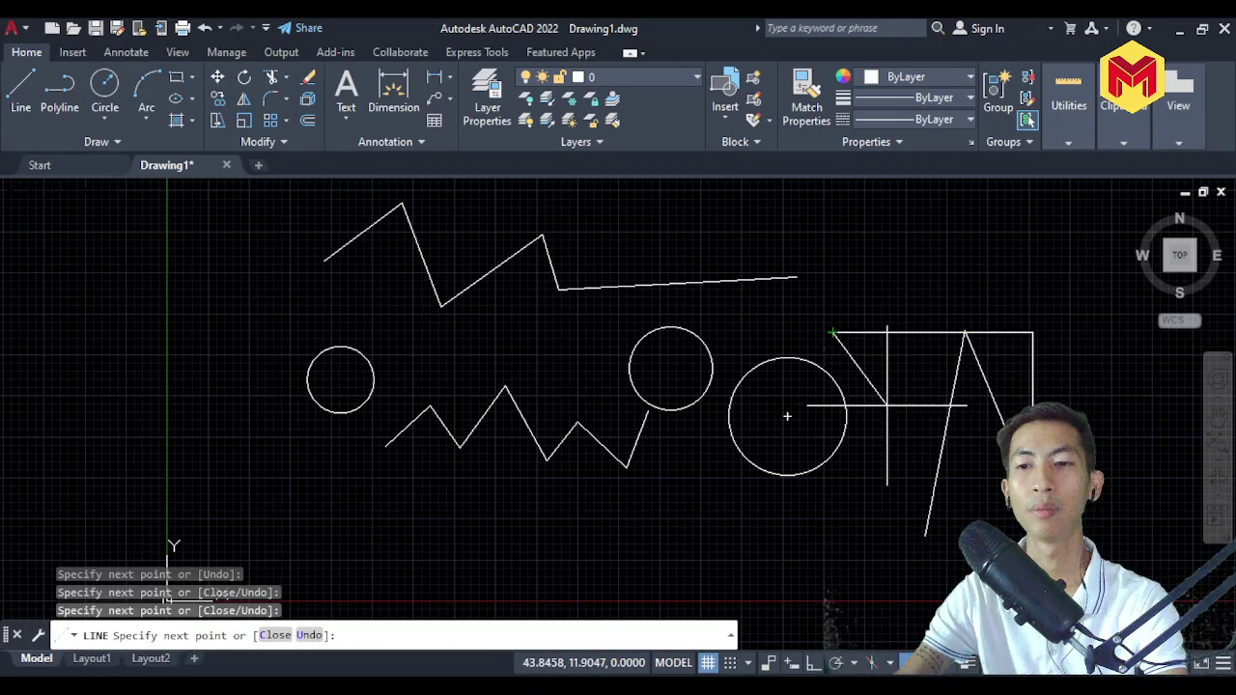
click(886, 407)
scroll(792, 415, down, 4)
key(Escape)
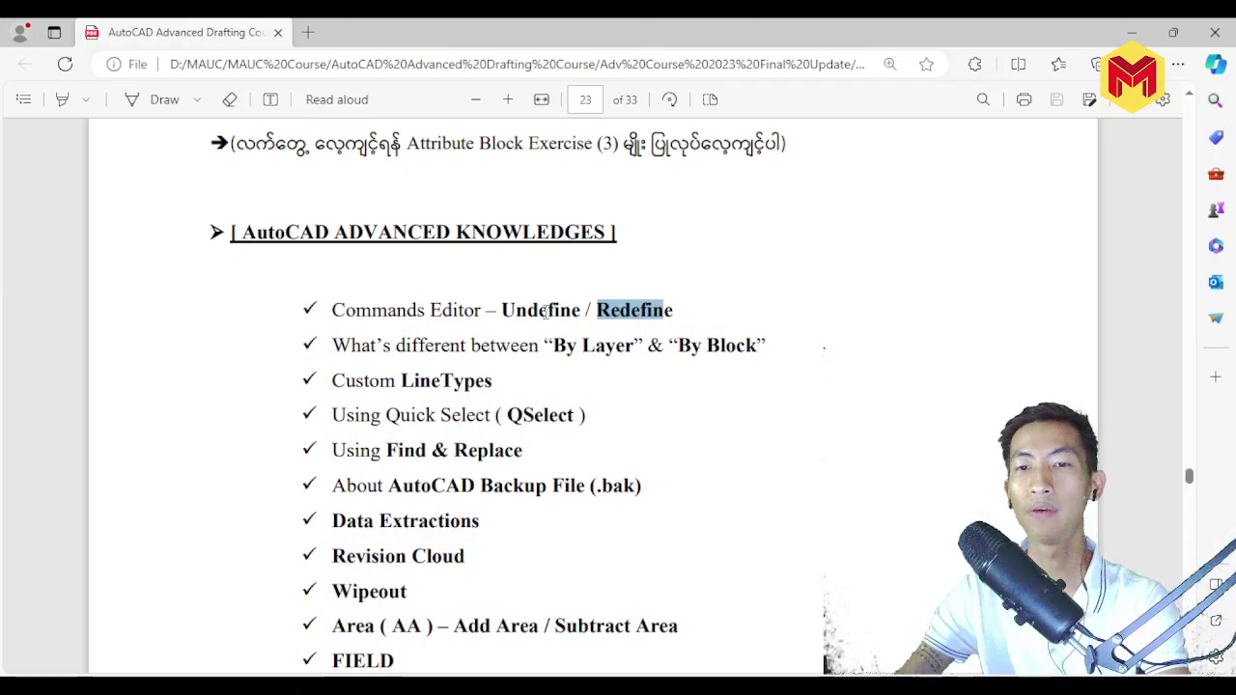
Step: Switch to the course PDF in the browser and mark the words Undefine and Redefine in the Commands Editor topic while reviewing it
click(525, 311)
drag(502, 310, 682, 317)
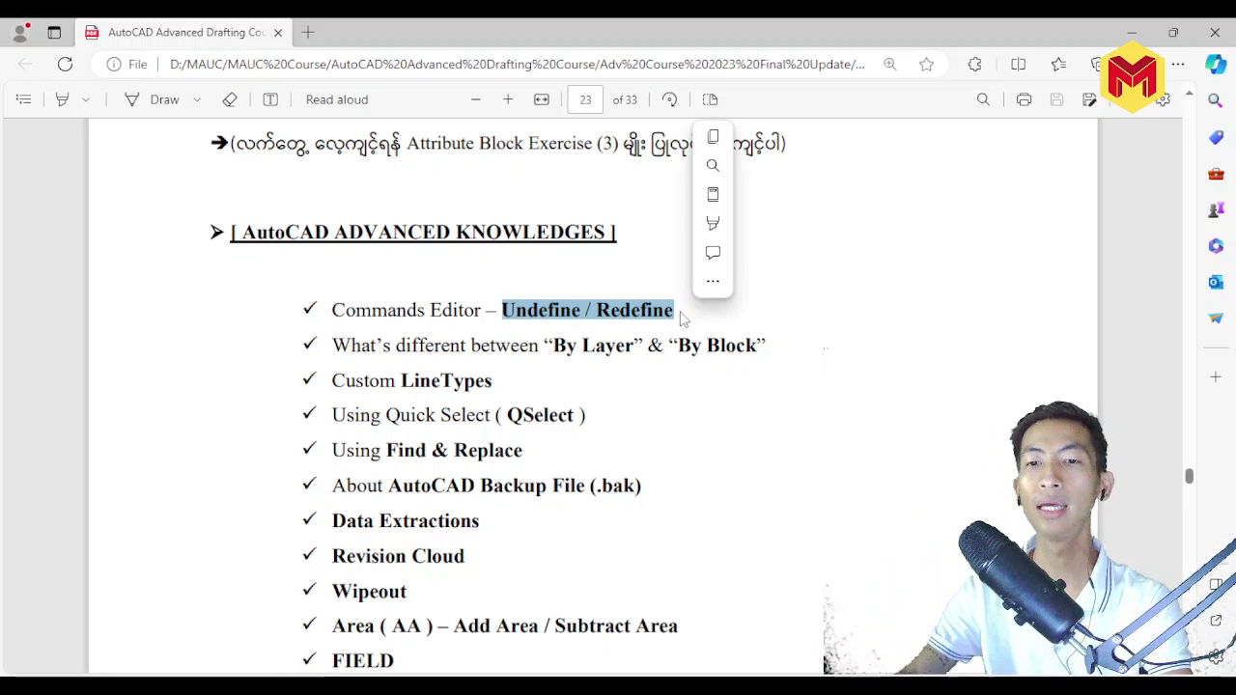
click(602, 305)
drag(583, 307, 506, 309)
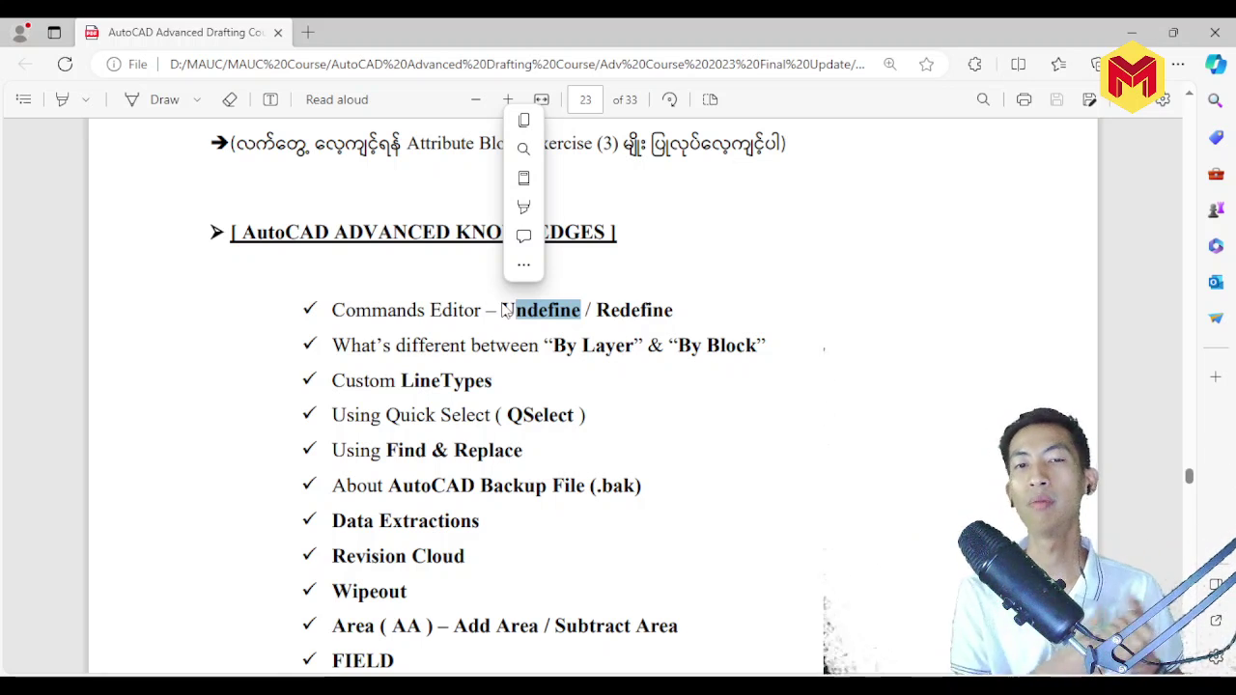
click(676, 420)
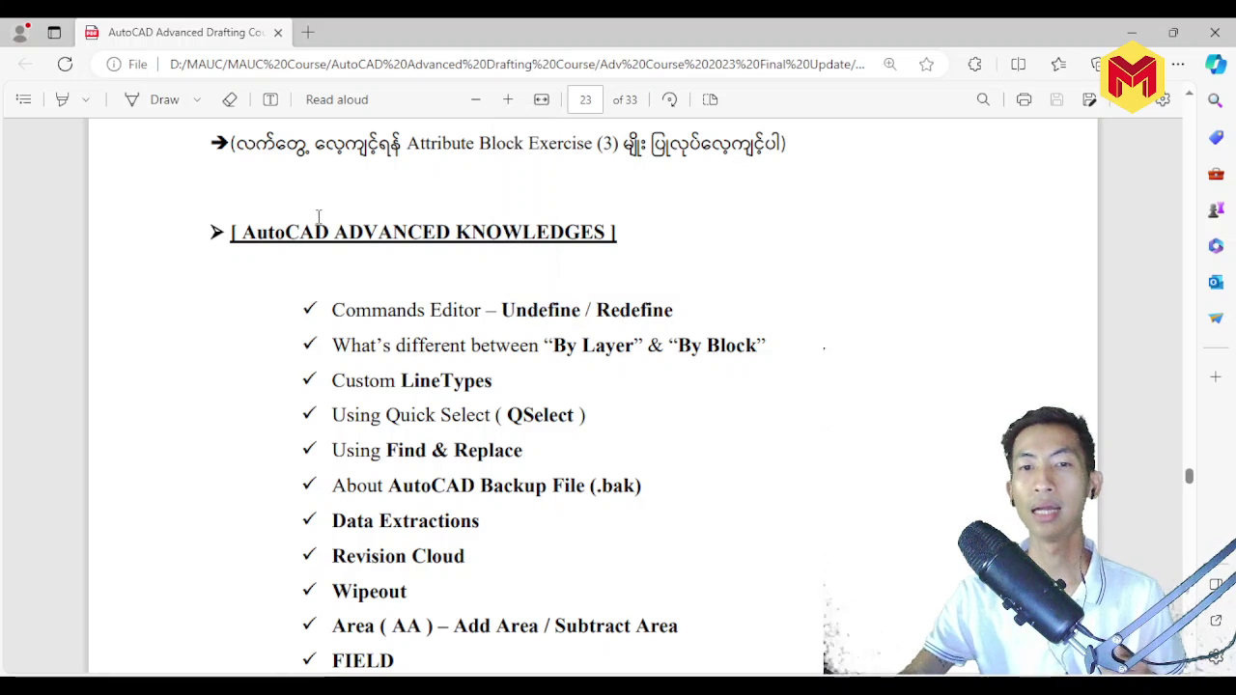
key(alt+Tab)
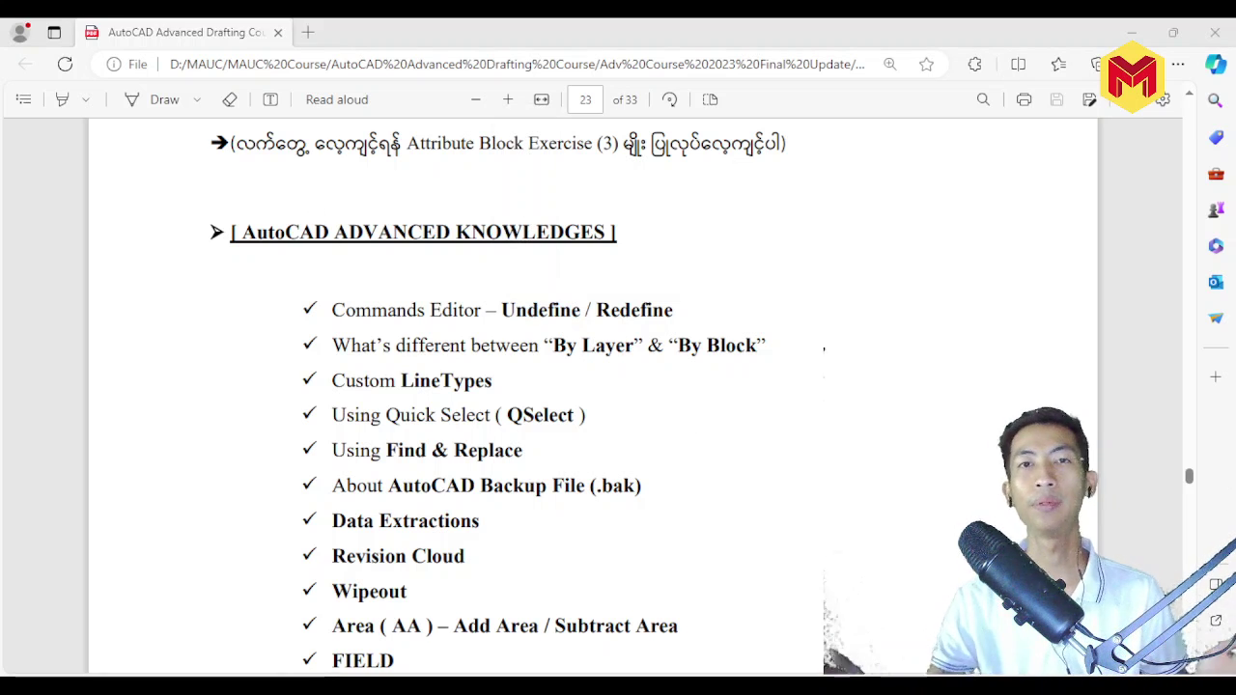